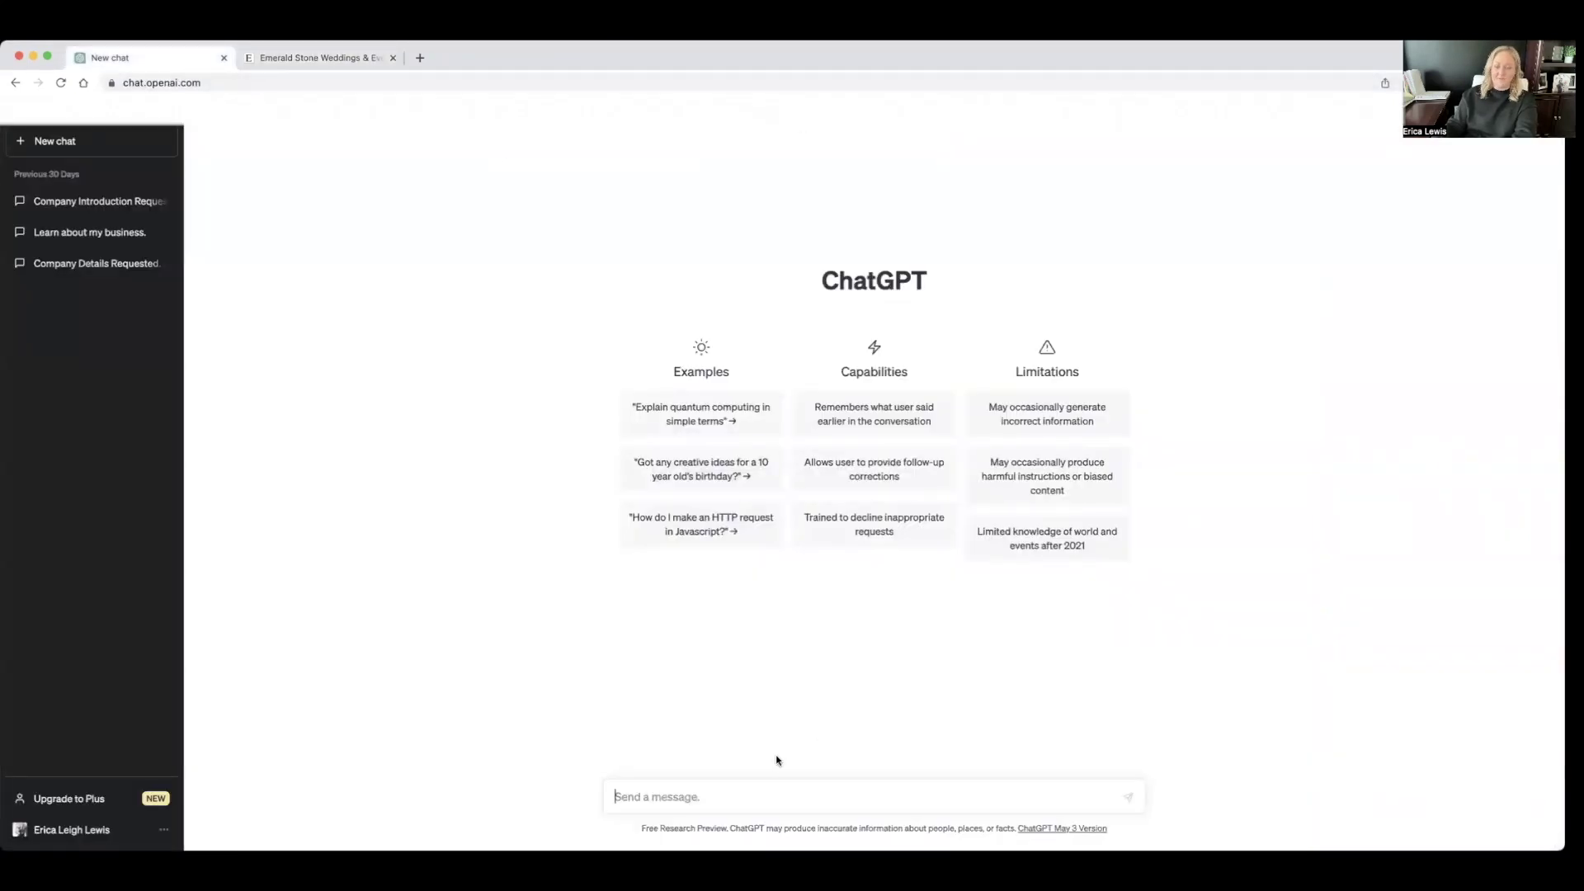
- Look over the Emerald Stone Celebrity Weddings page, then return to the empty ChatGPT chat
left_click(353, 59)
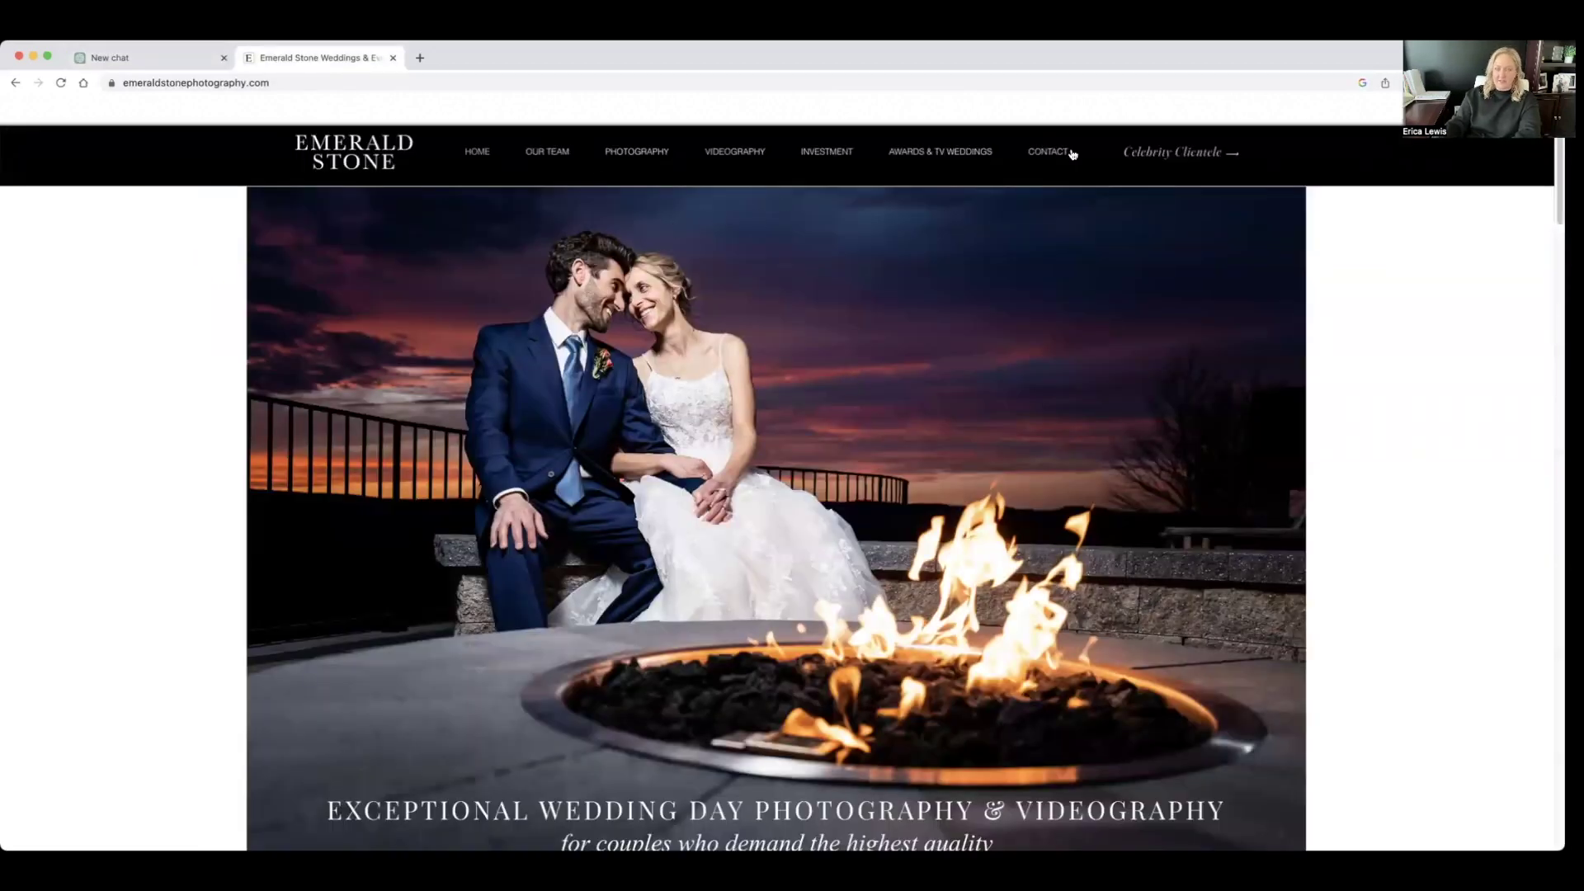
left_click(966, 202)
scroll(907, 334, "down", 5)
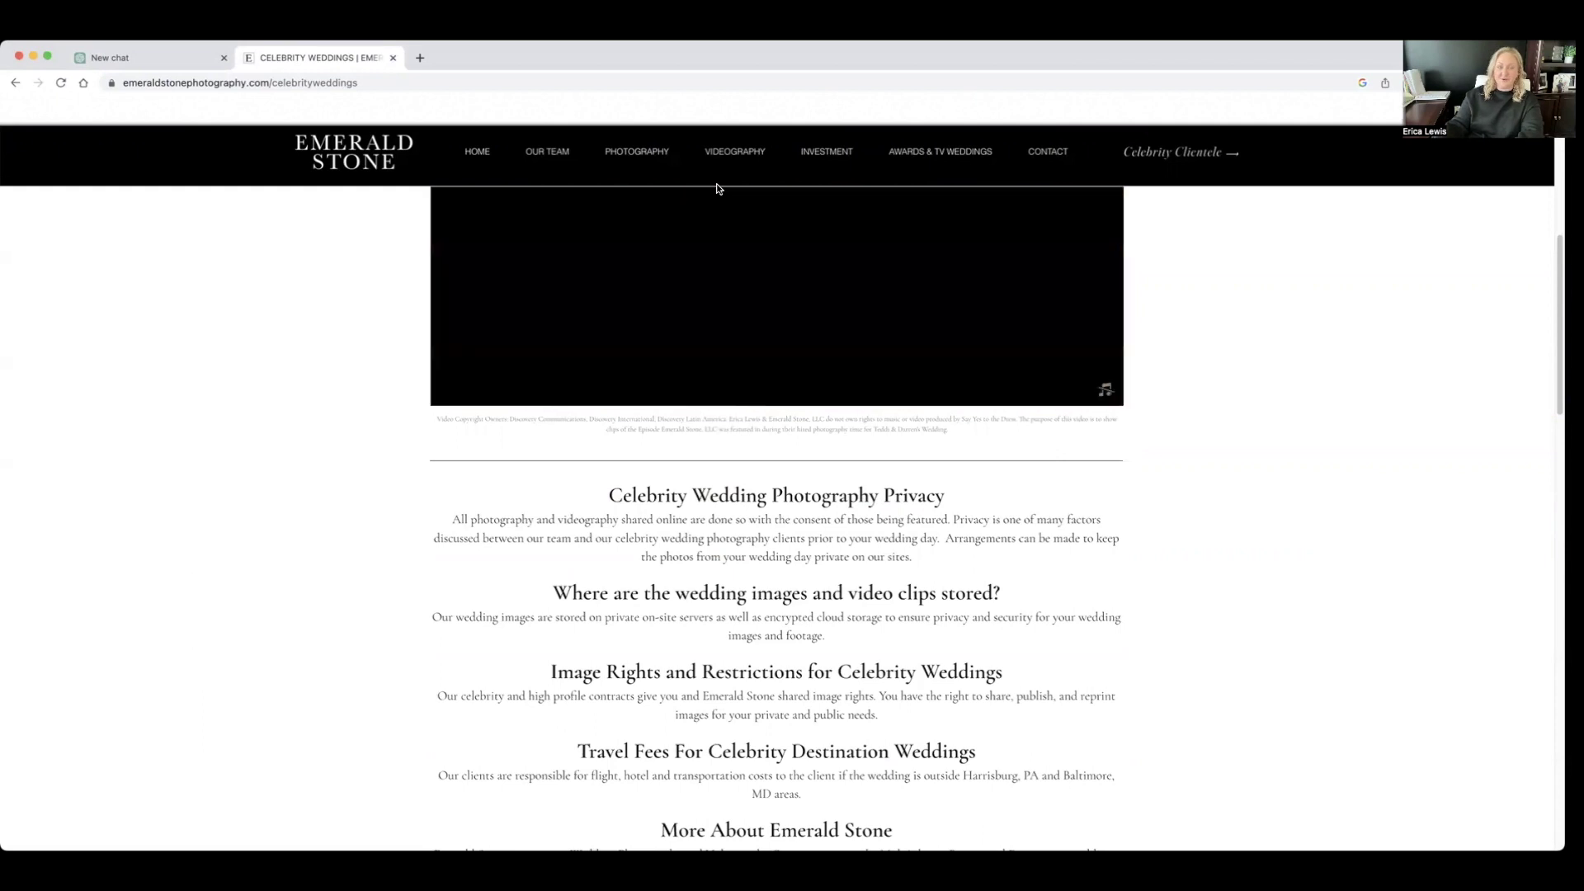
scroll(776, 495, "up", 5)
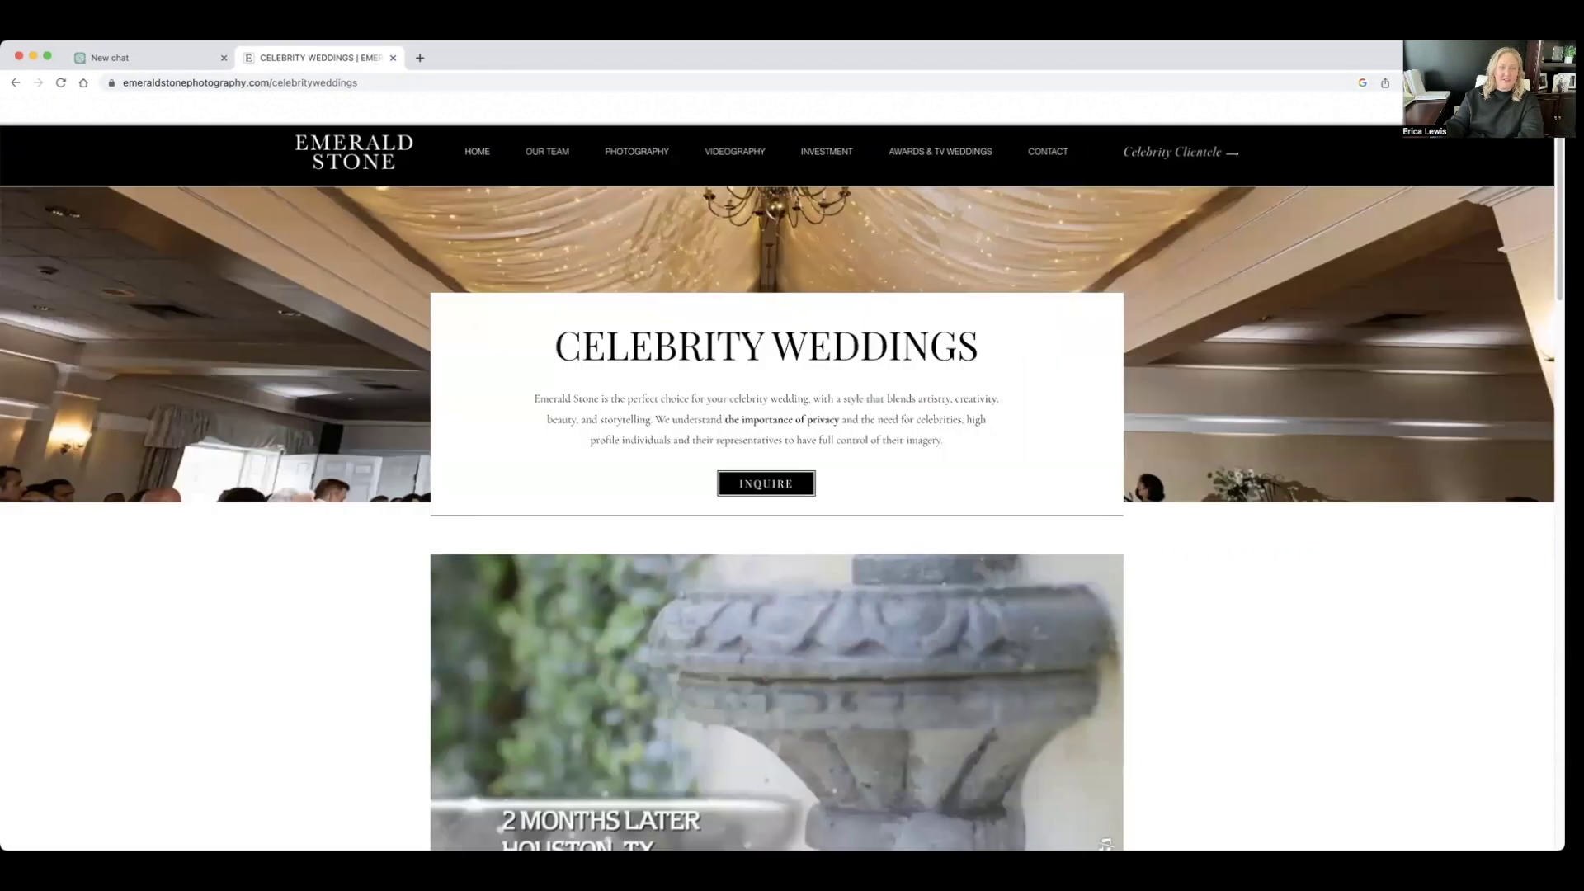
left_click(140, 57)
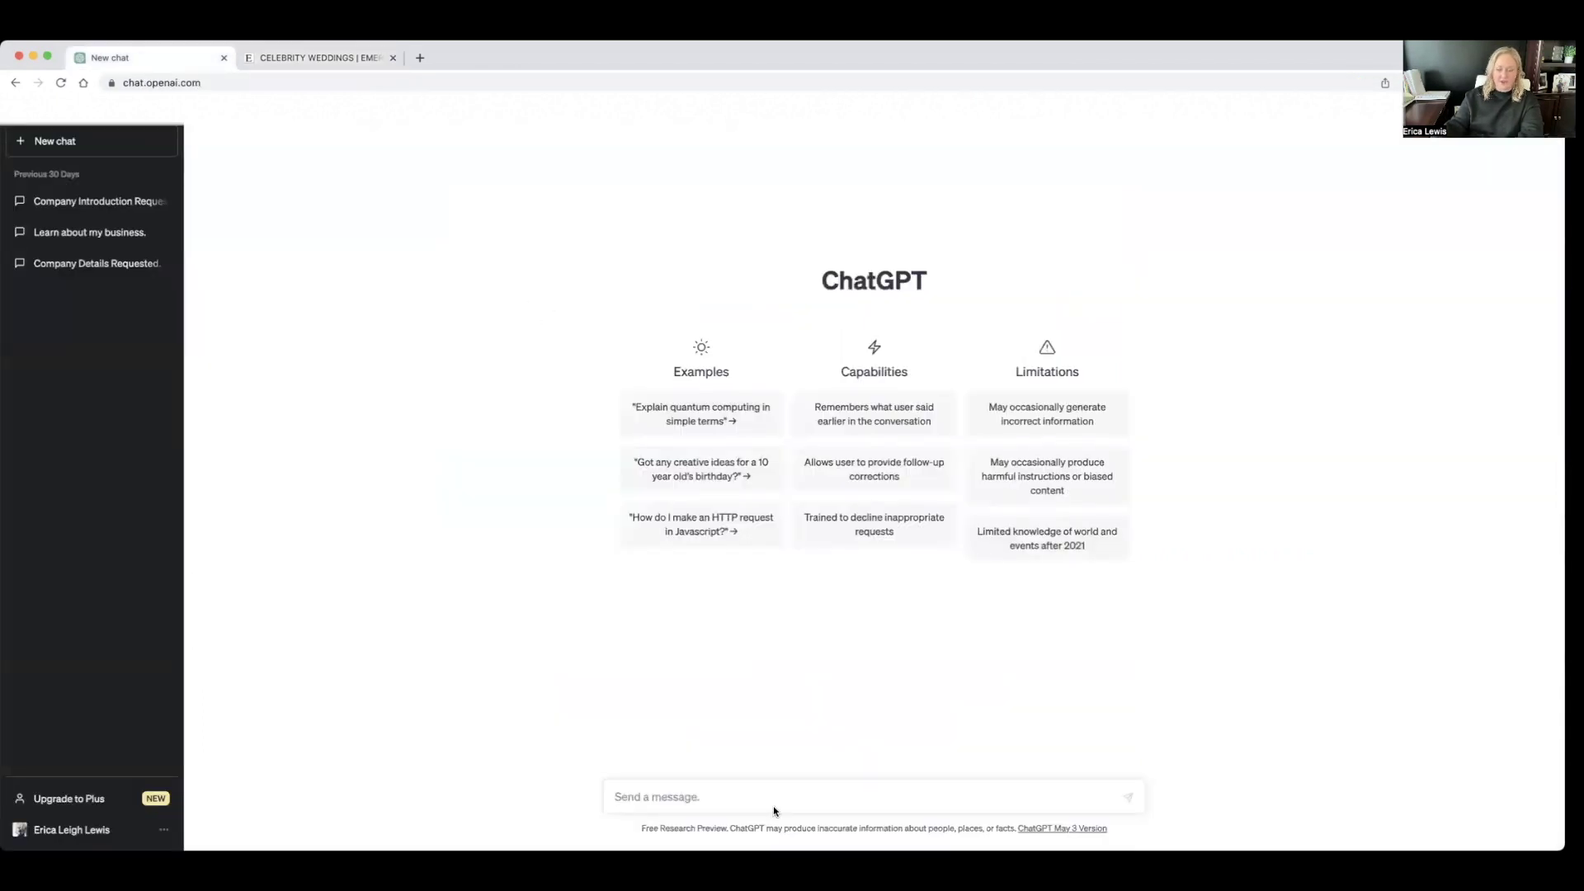
- Ask ChatGPT to learn about the company, Emerald Stone LLC
left_click(817, 790)
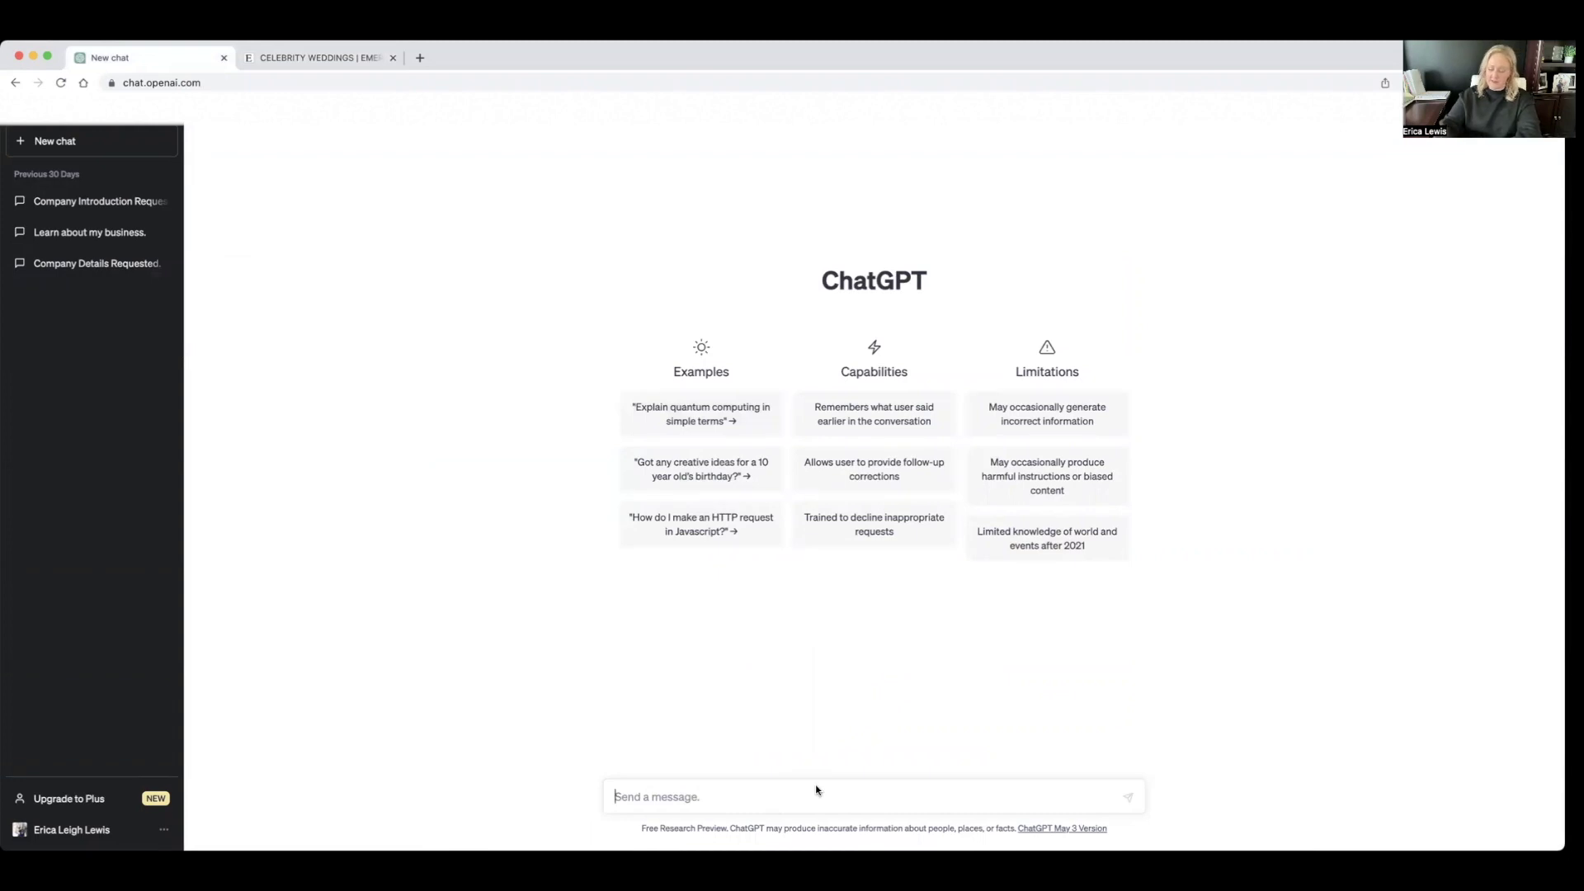
type("I would like")
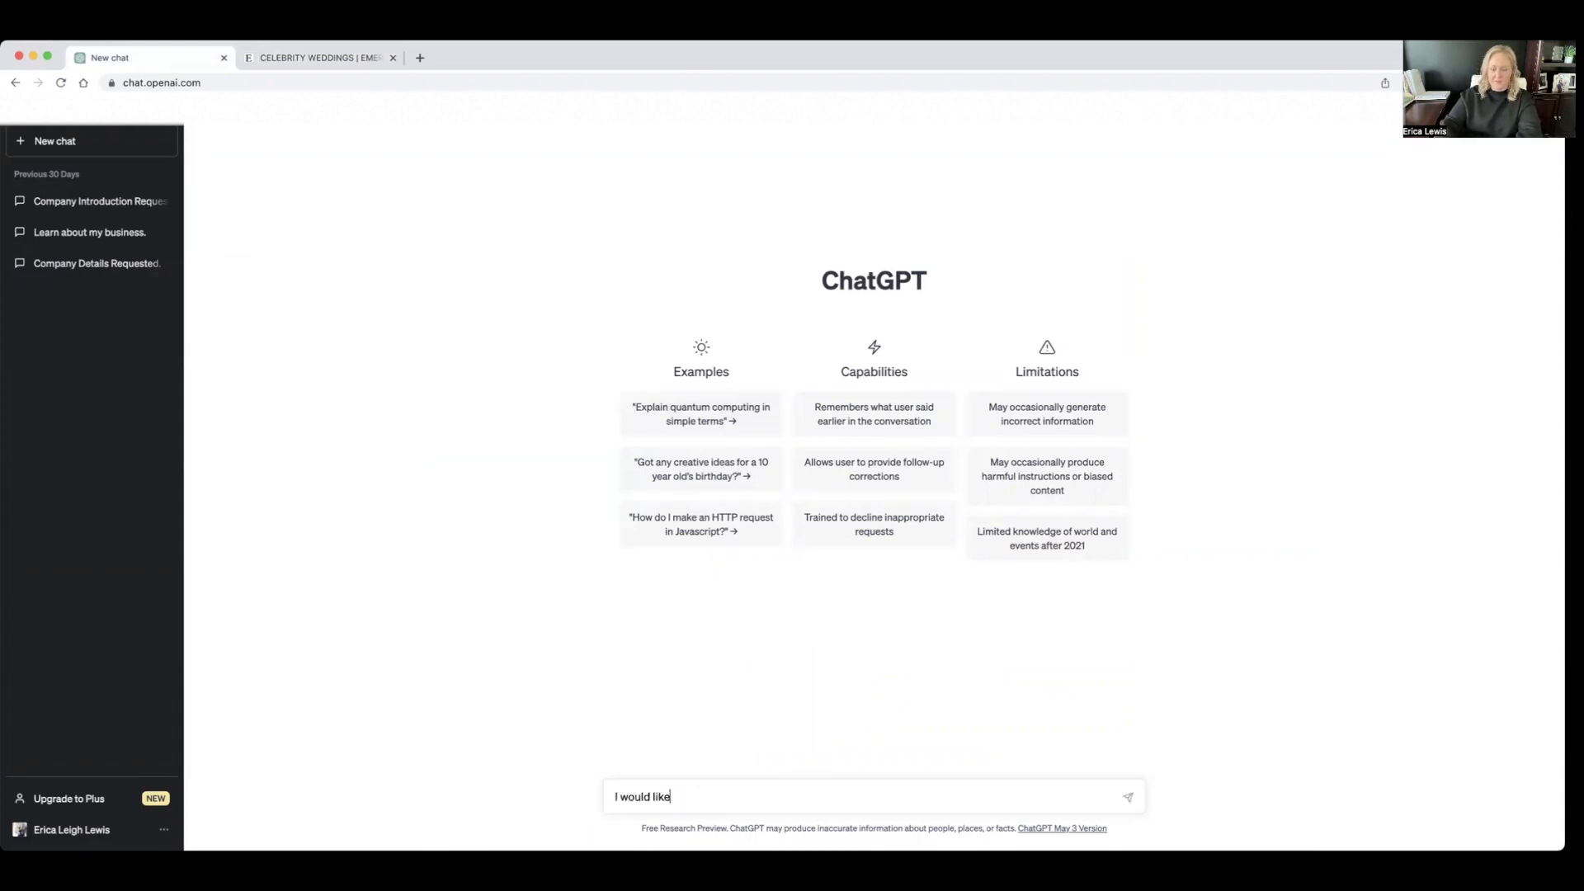
type(" you to learn about ")
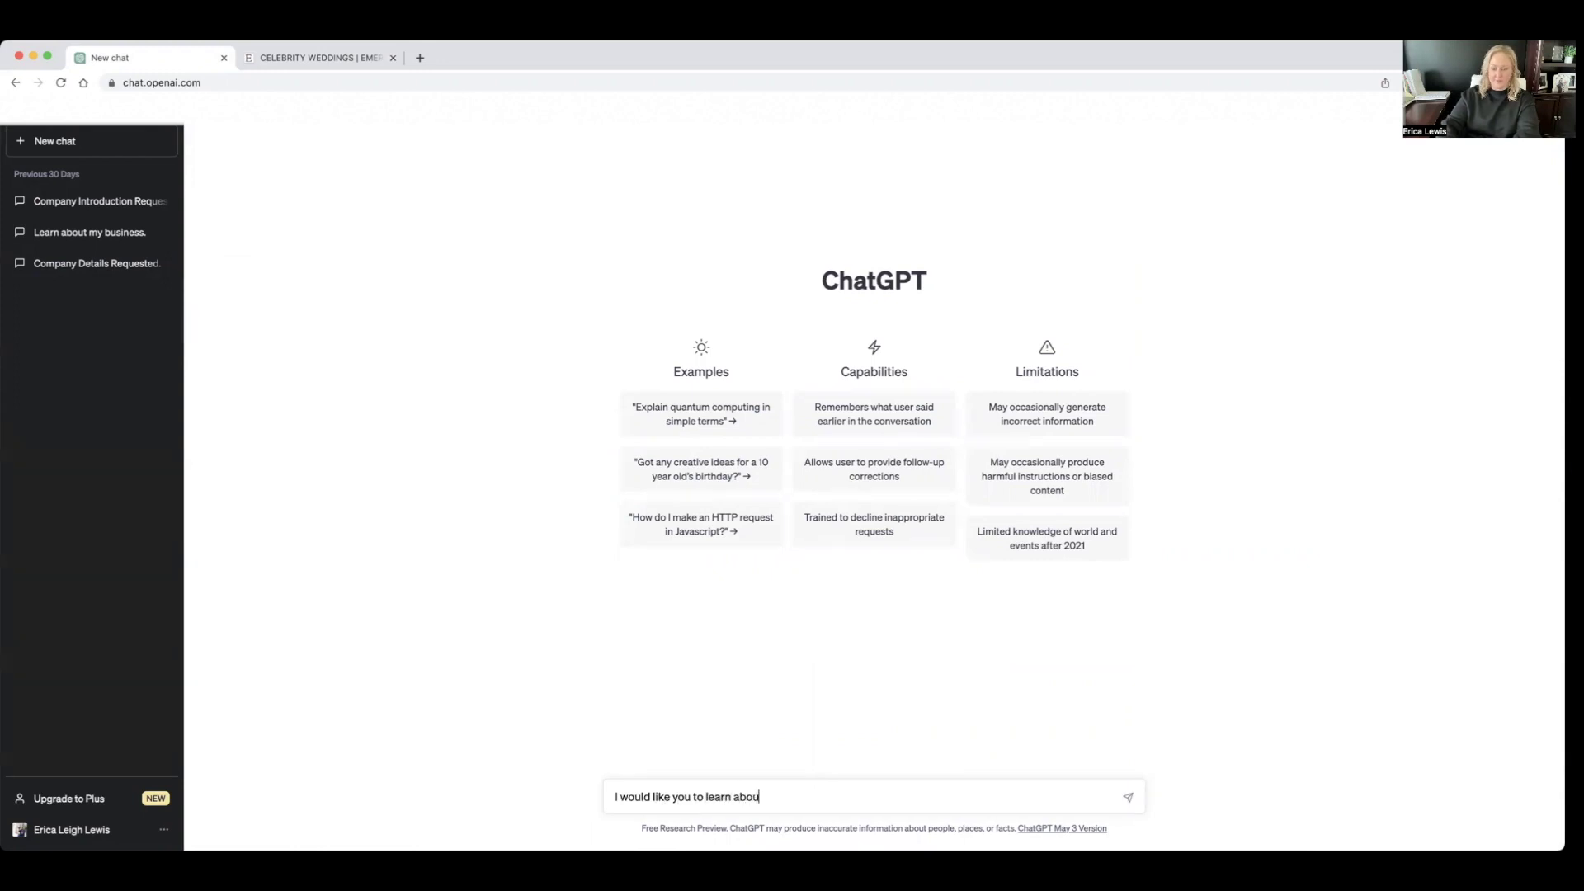
type("my company, Emerald Stone LLC")
key("Return")
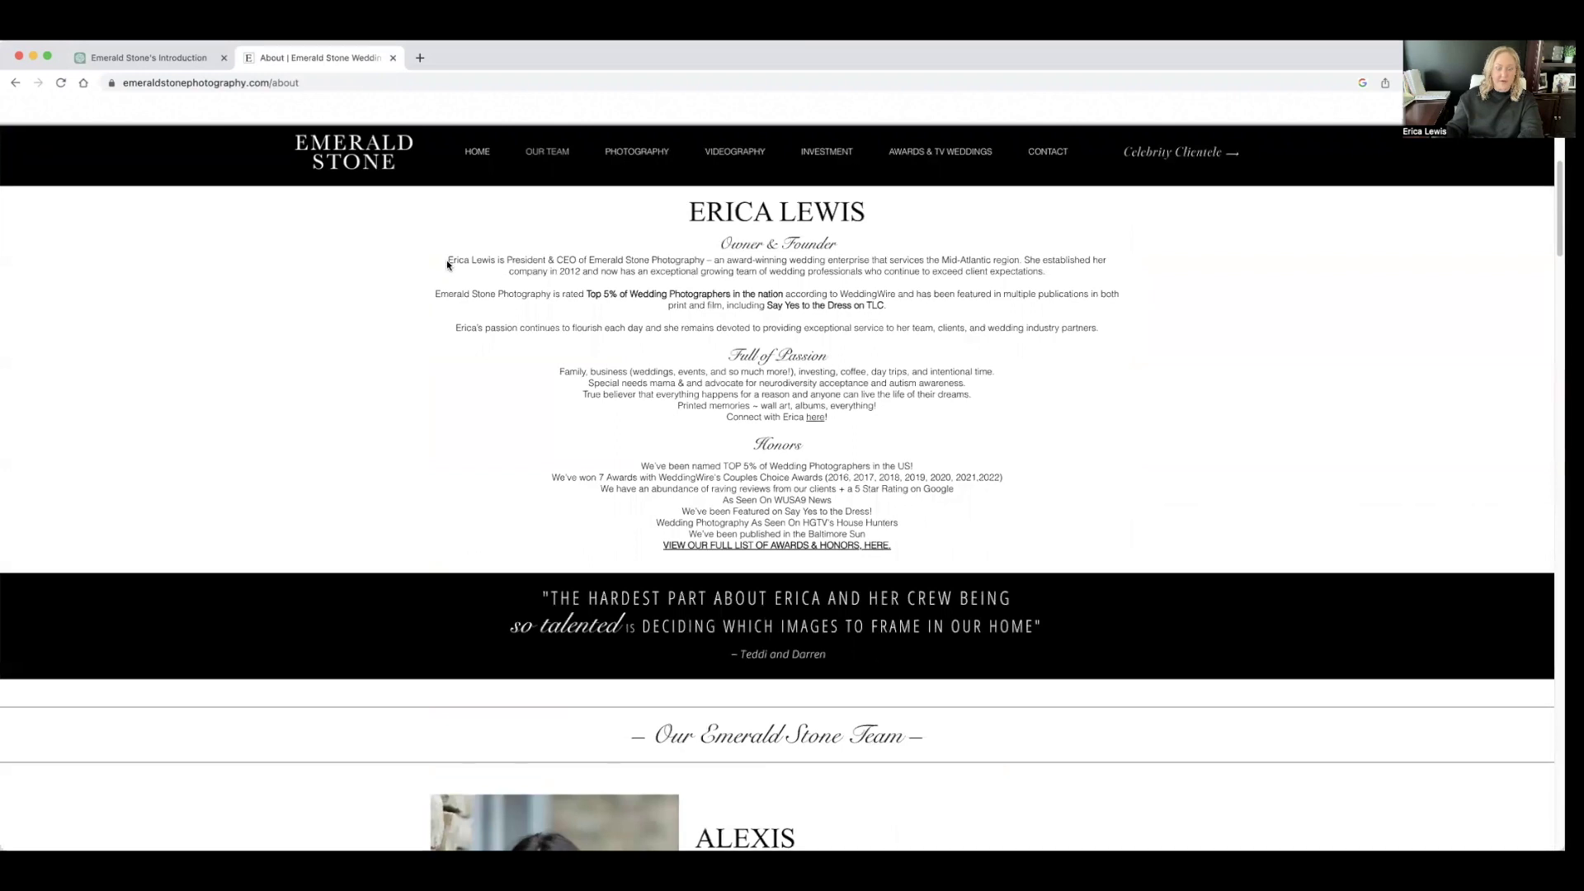
- Select the owner's bio and honors text on the About page and return to ChatGPT
left_click_drag(447, 259, 933, 525)
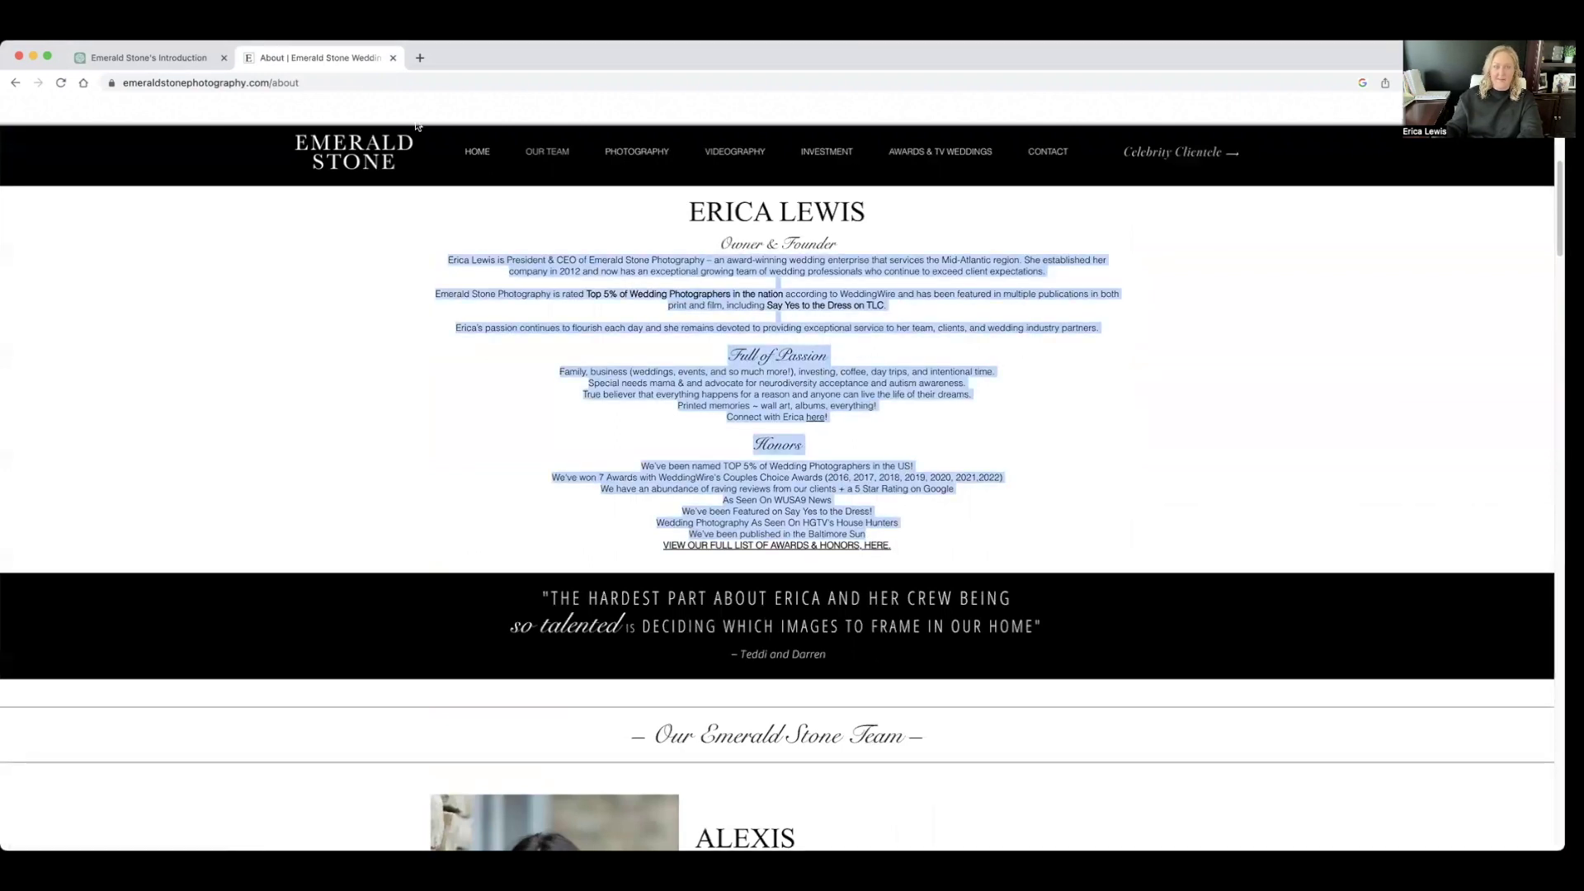
left_click(167, 62)
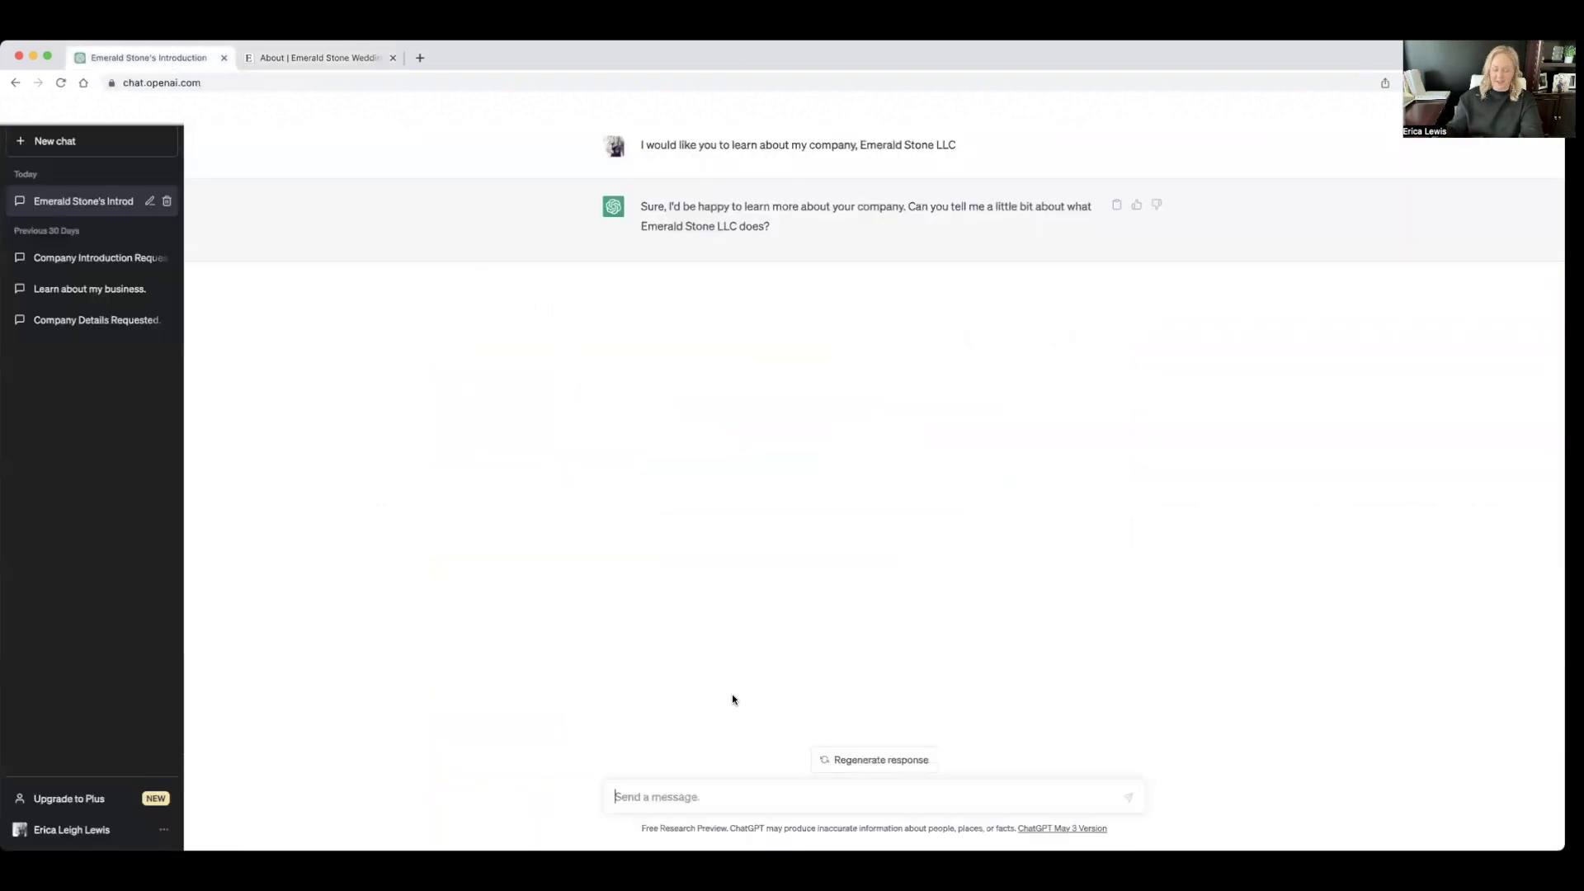
- Paste and send the copied About-page bio and honors text to ChatGPT
key("super+v")
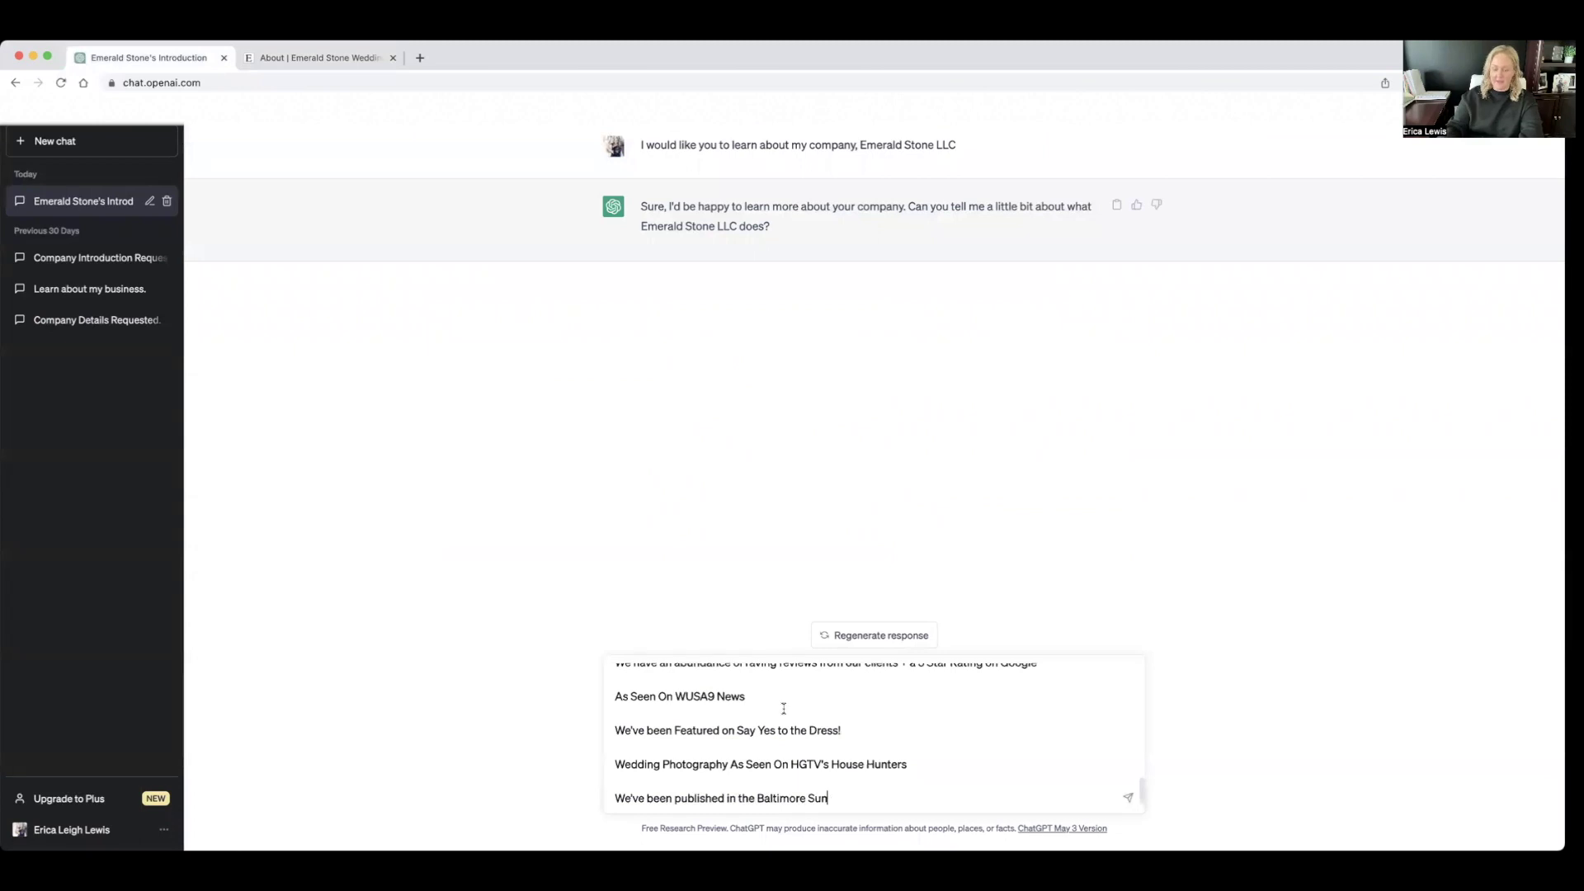
key("Return")
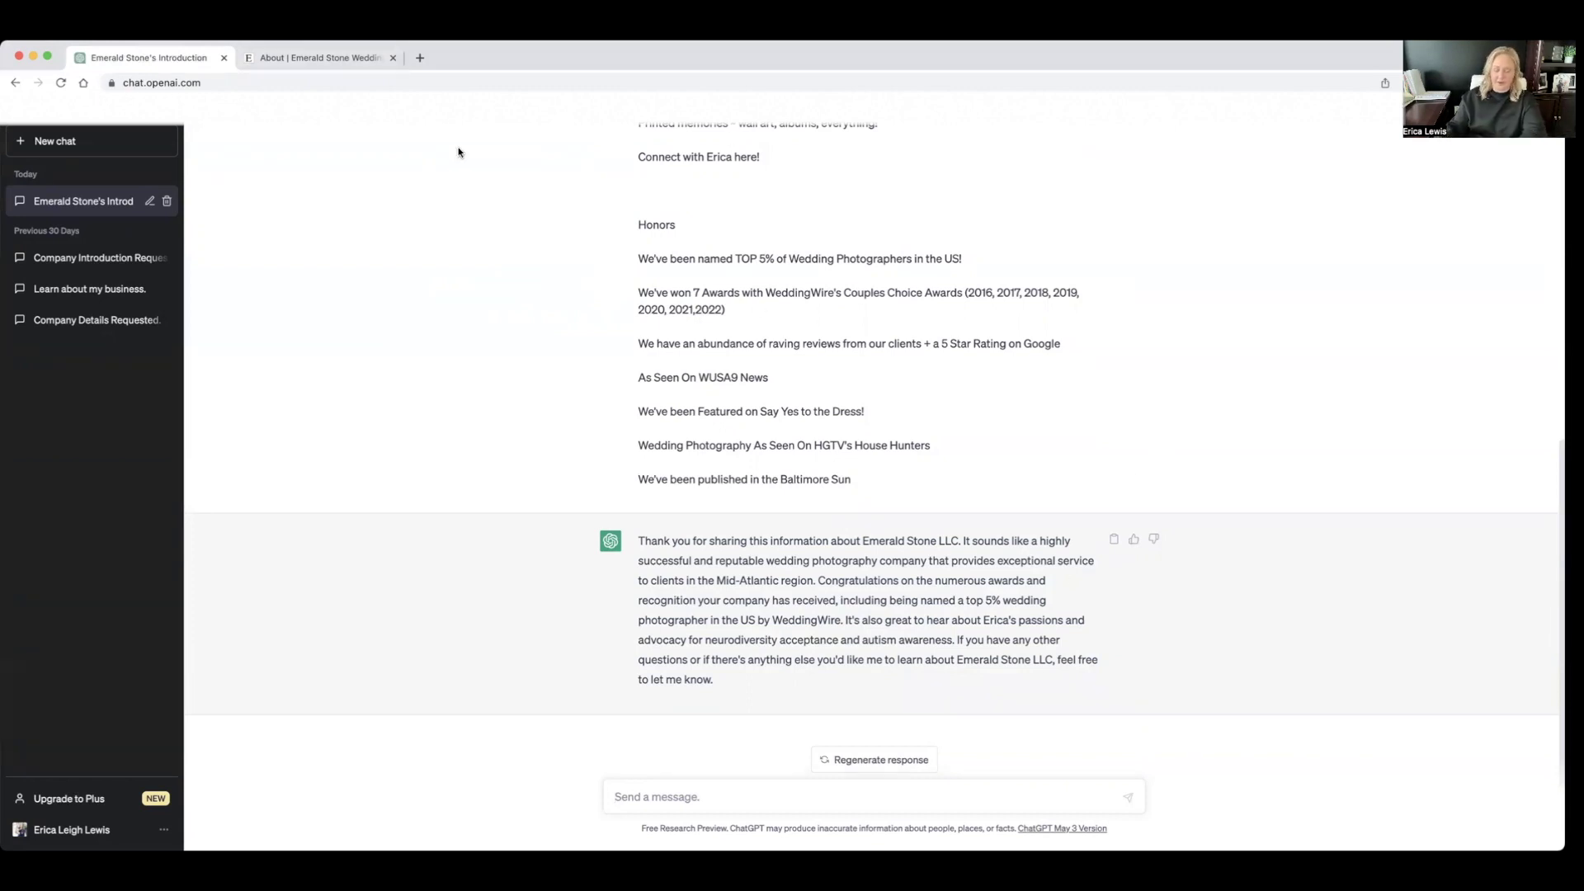
- Request a client-facing paragraph about the brand's wedding photography and videography for celebrities
type("This is great")
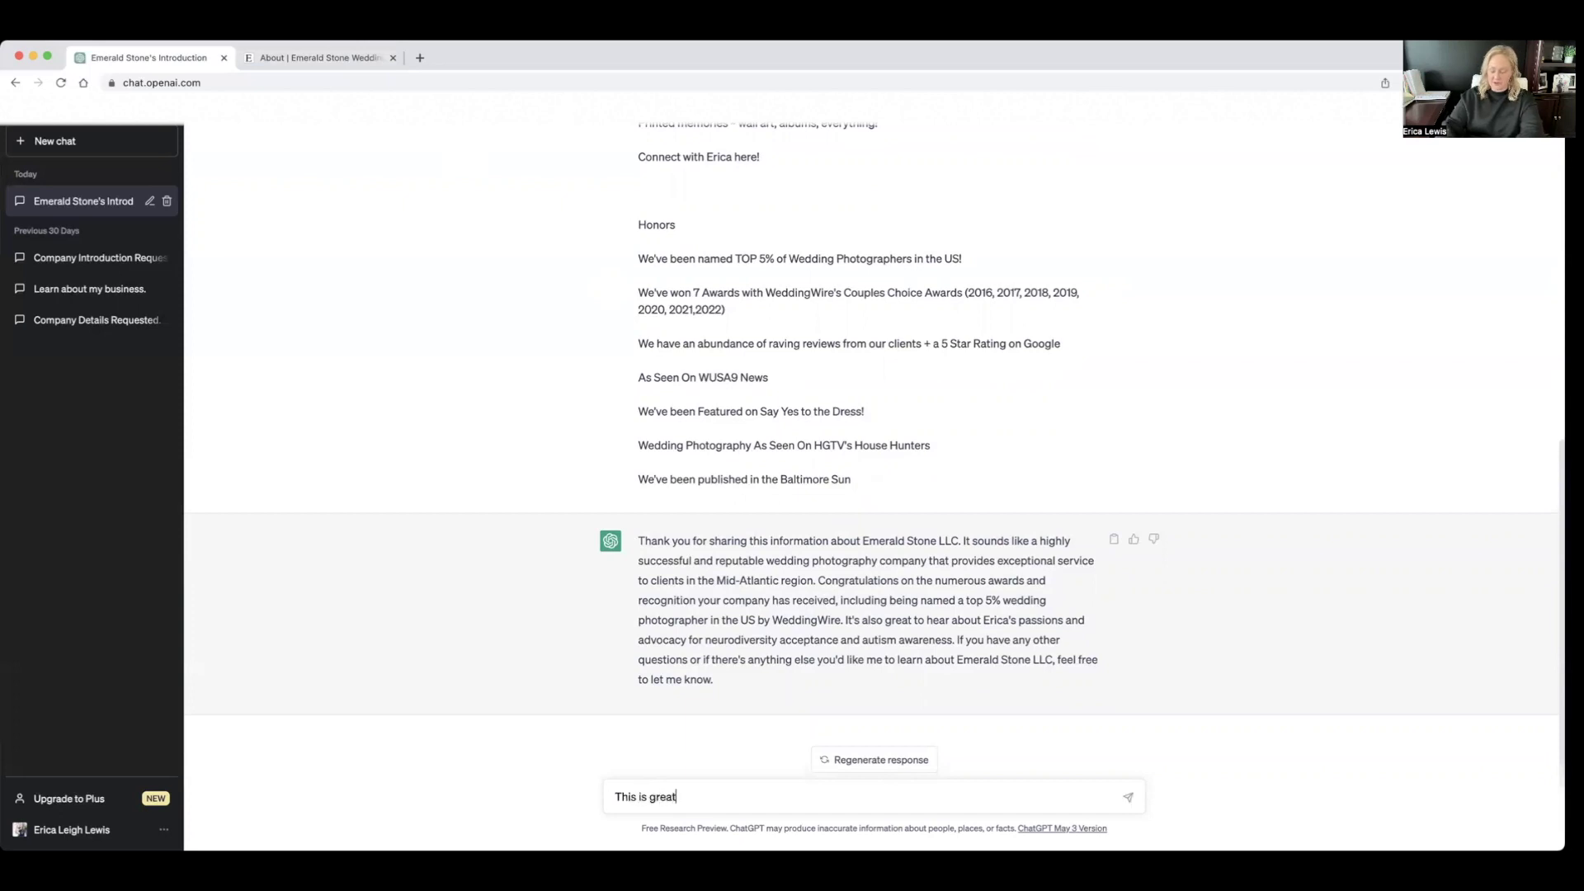
type(". Can you write a paragr")
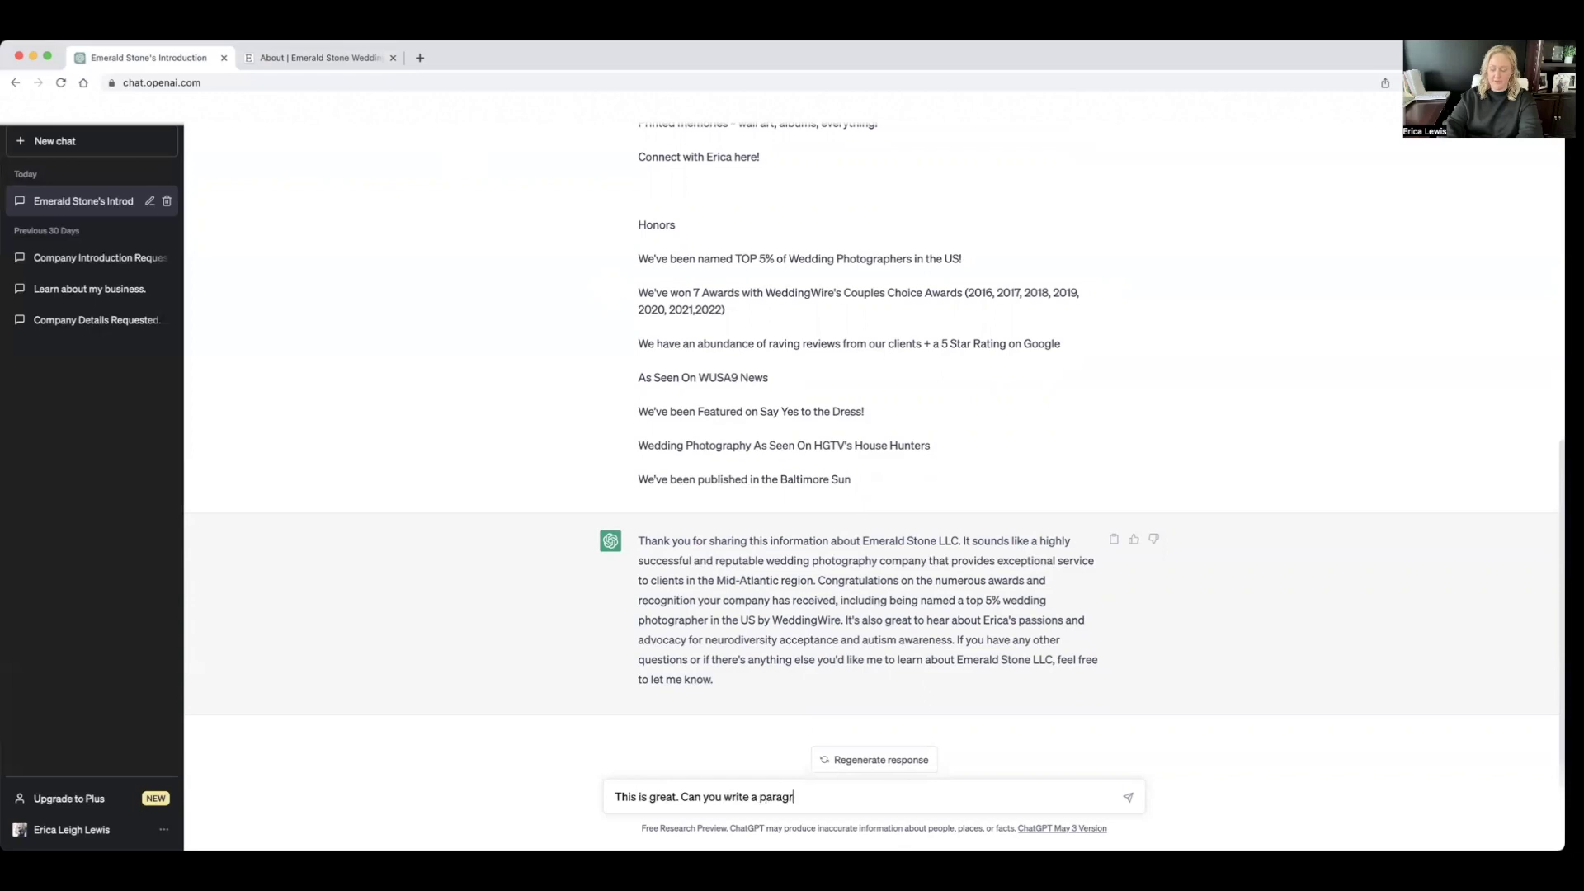
type("aph that tells our clients about ou")
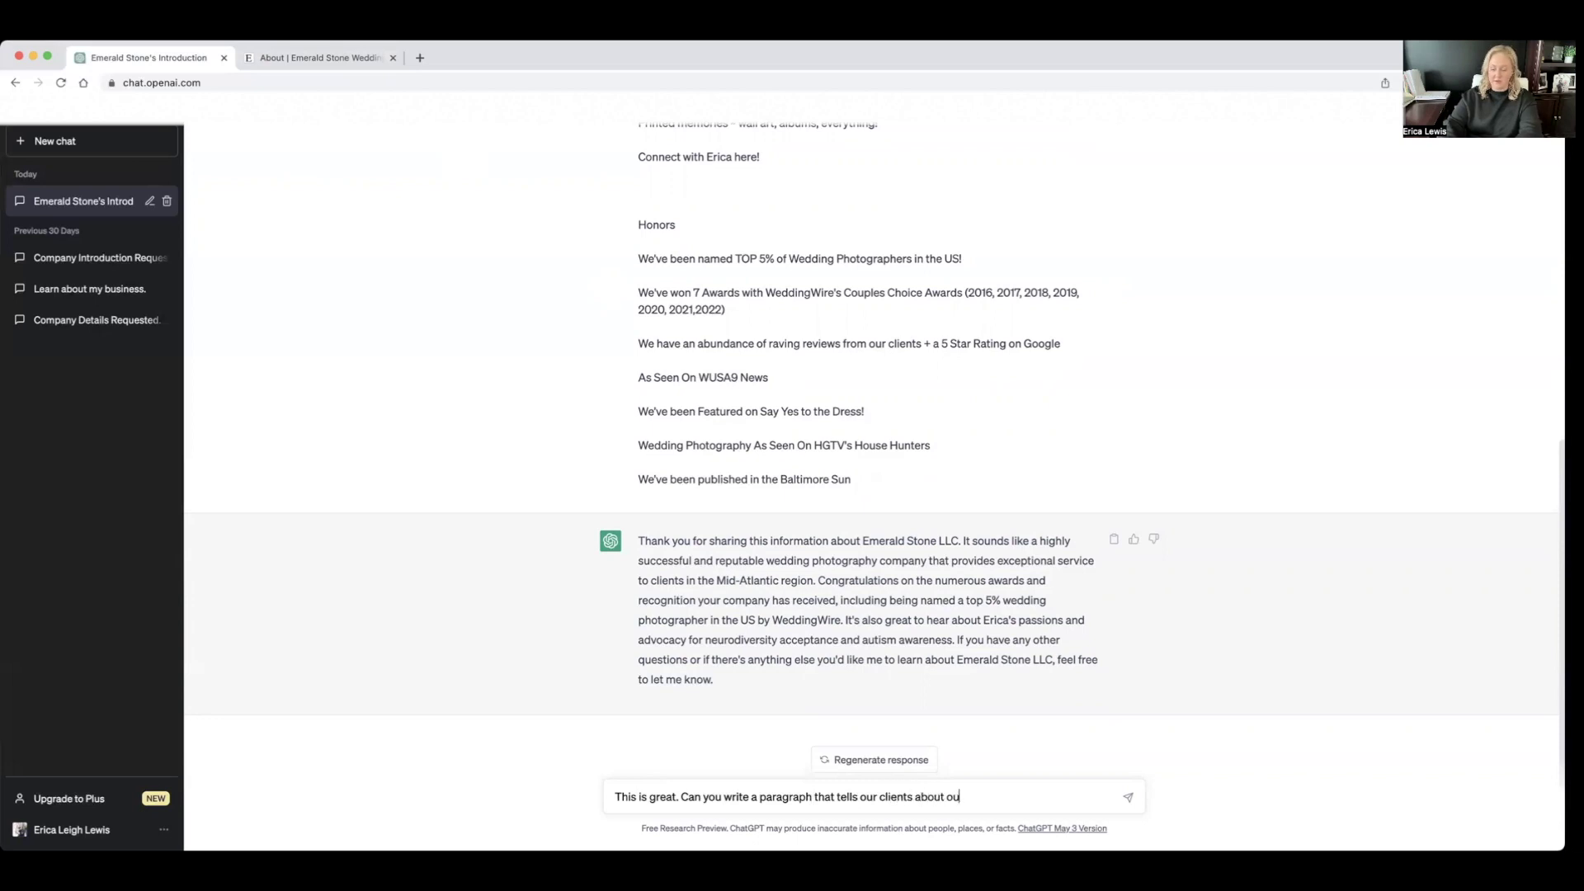
type("r brands, sp")
key("BackSpace")
key("BackSpace")
type(", specifically that we do")
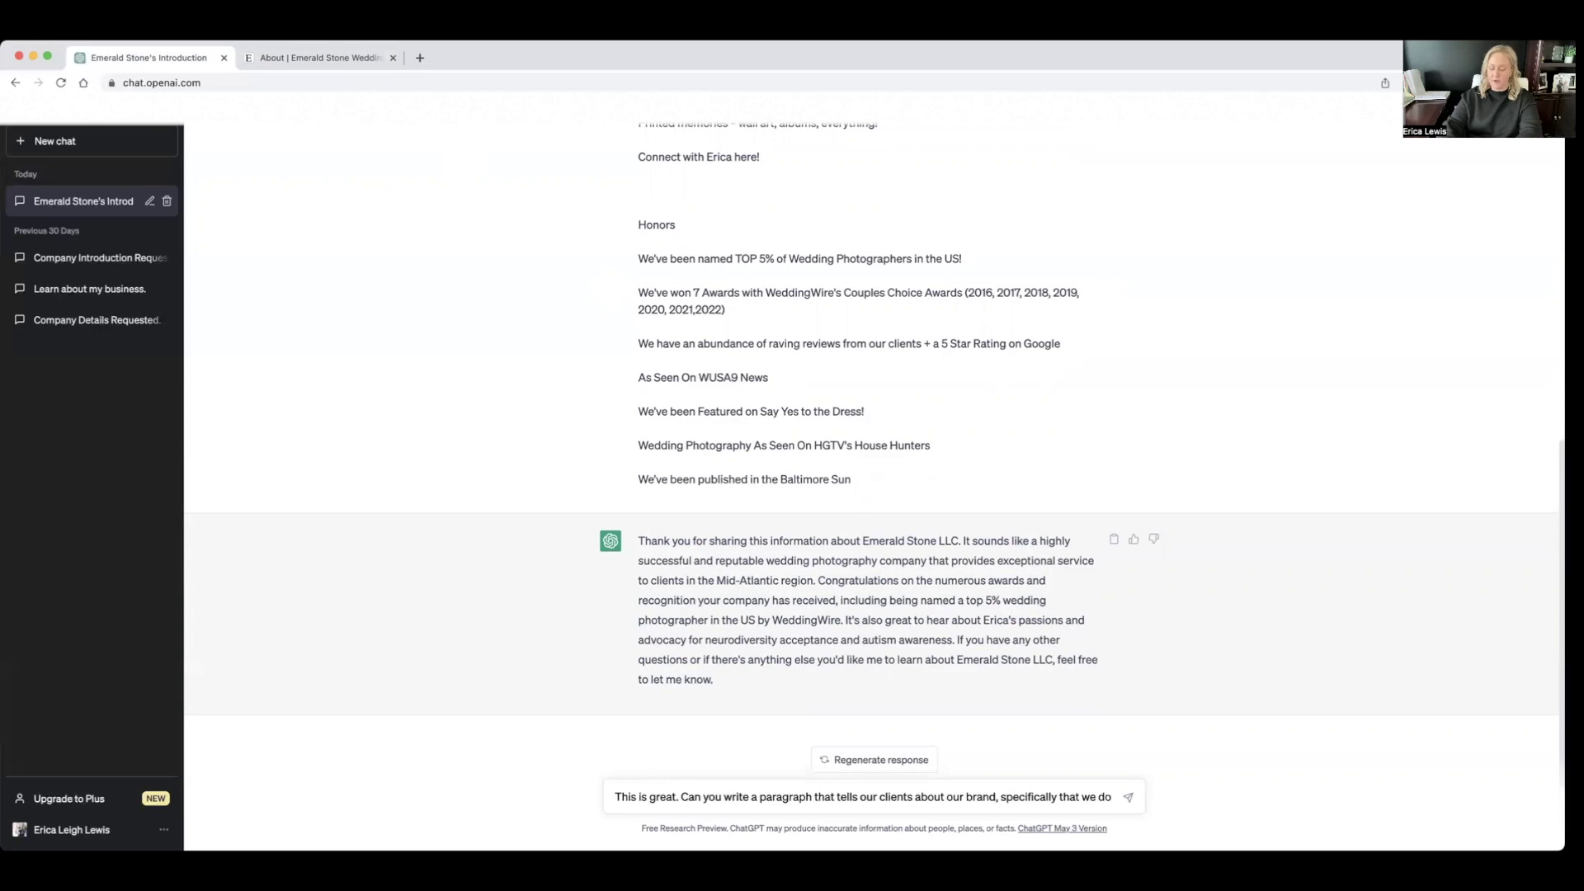
type(" wedding phot")
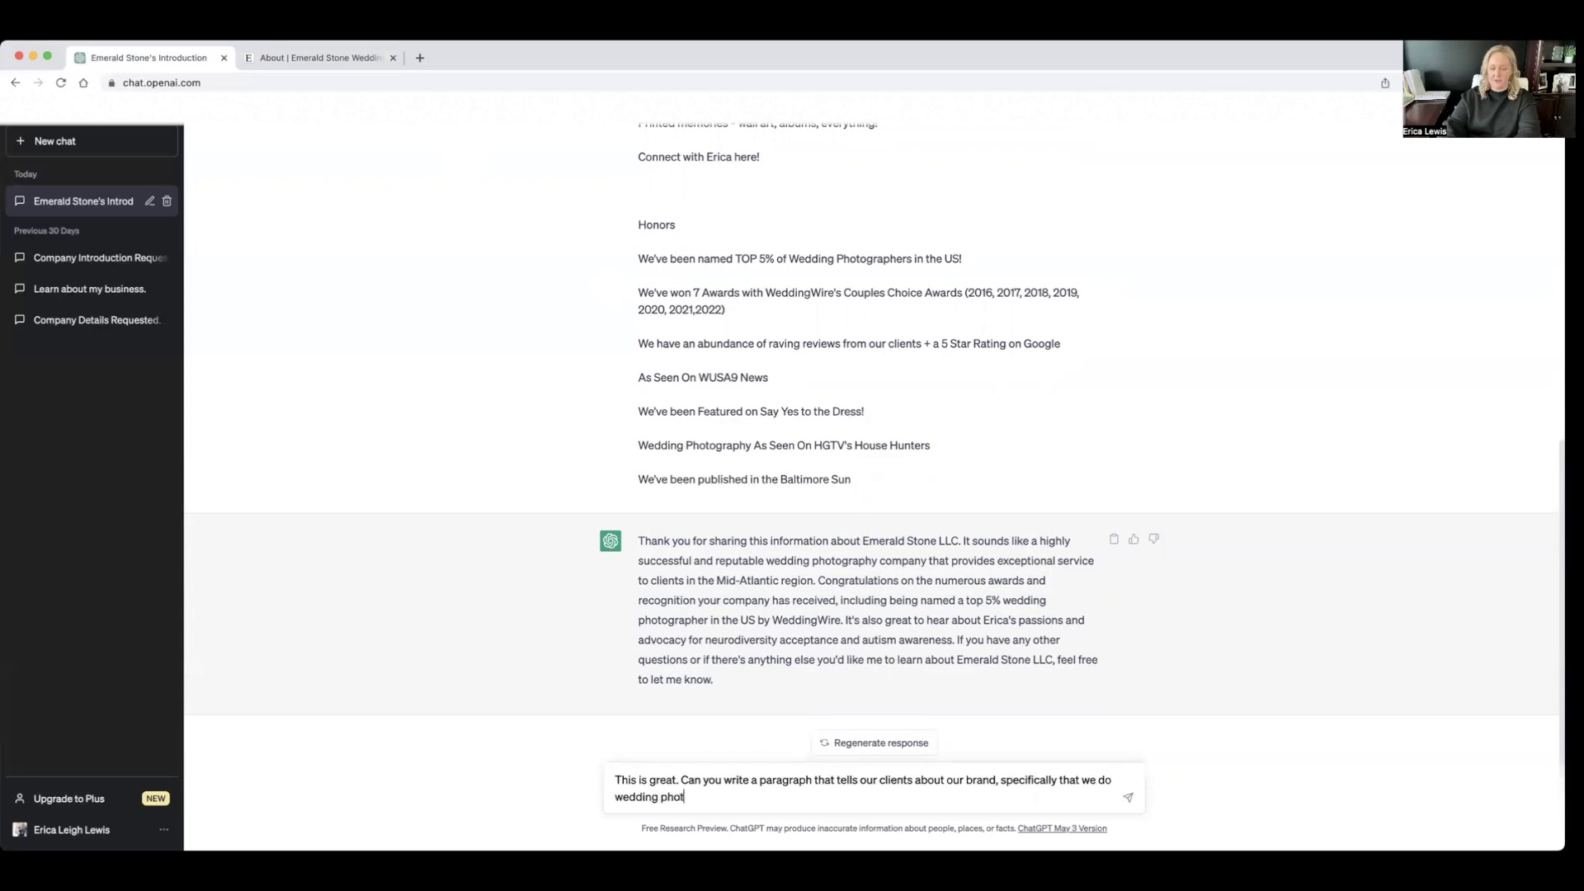
type("ography and.videography for cele")
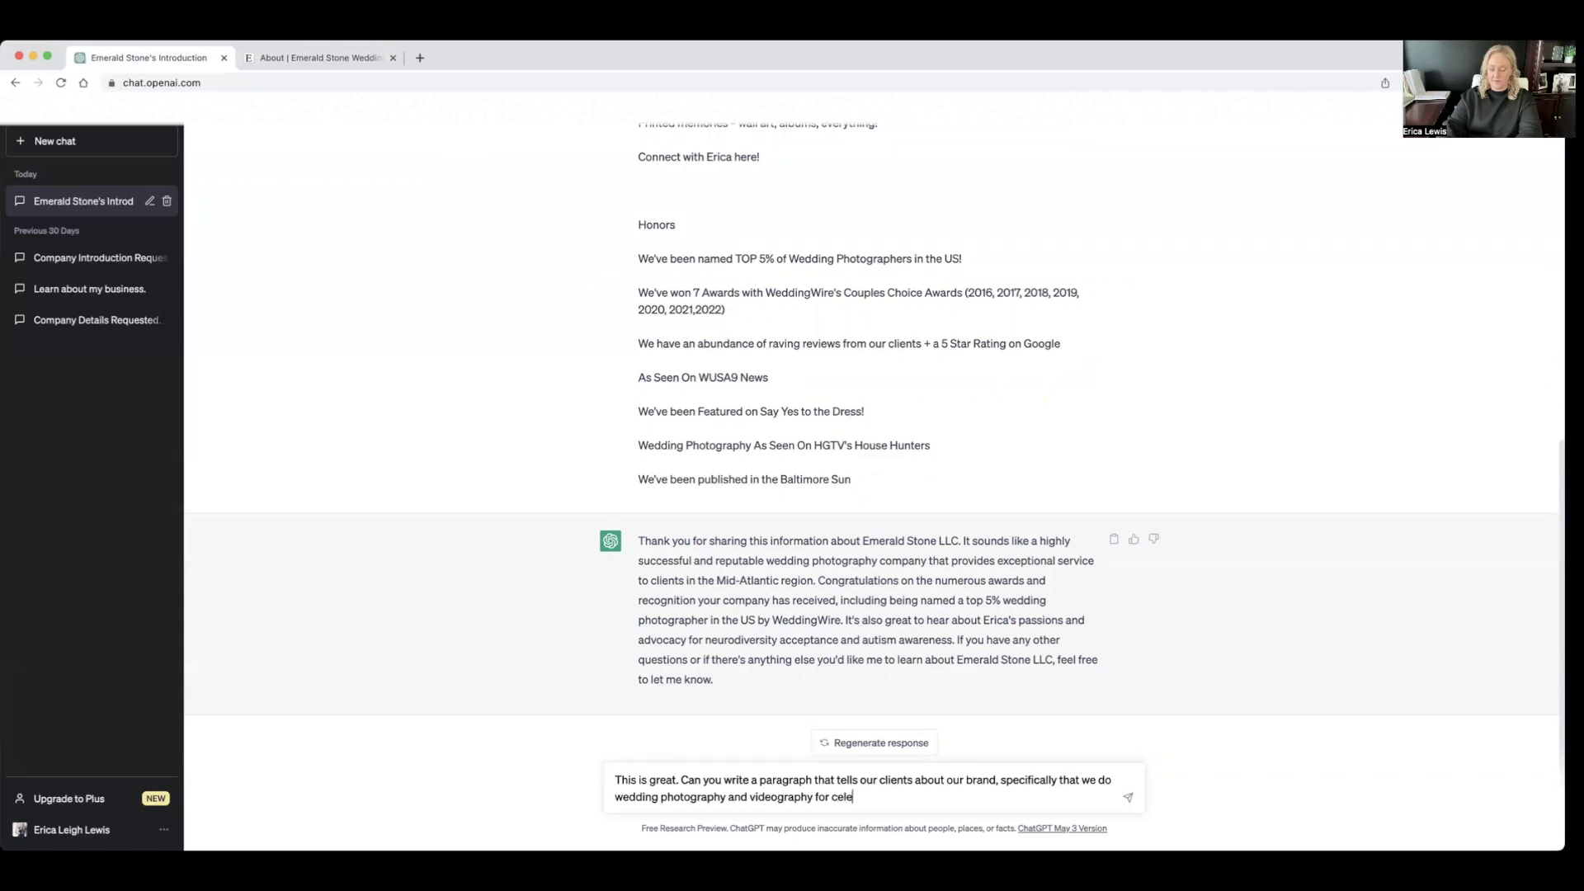
type("brities")
key("Return")
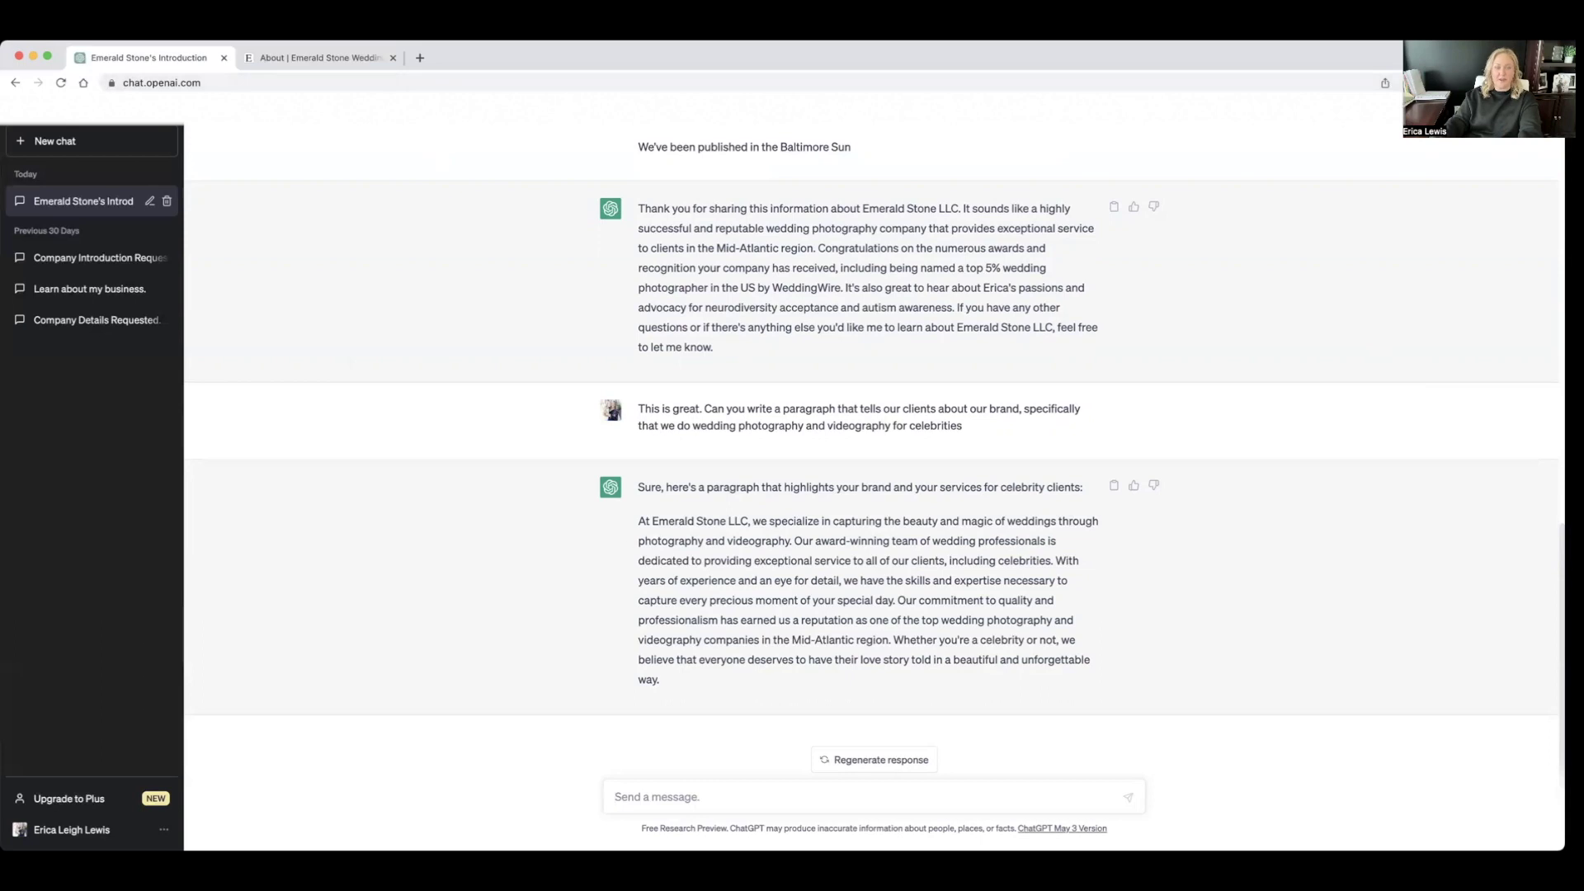
- Select 'the importance of privacy' on the Celebrity Weddings page, then go back to ChatGPT
left_click(362, 59)
left_click(1194, 161)
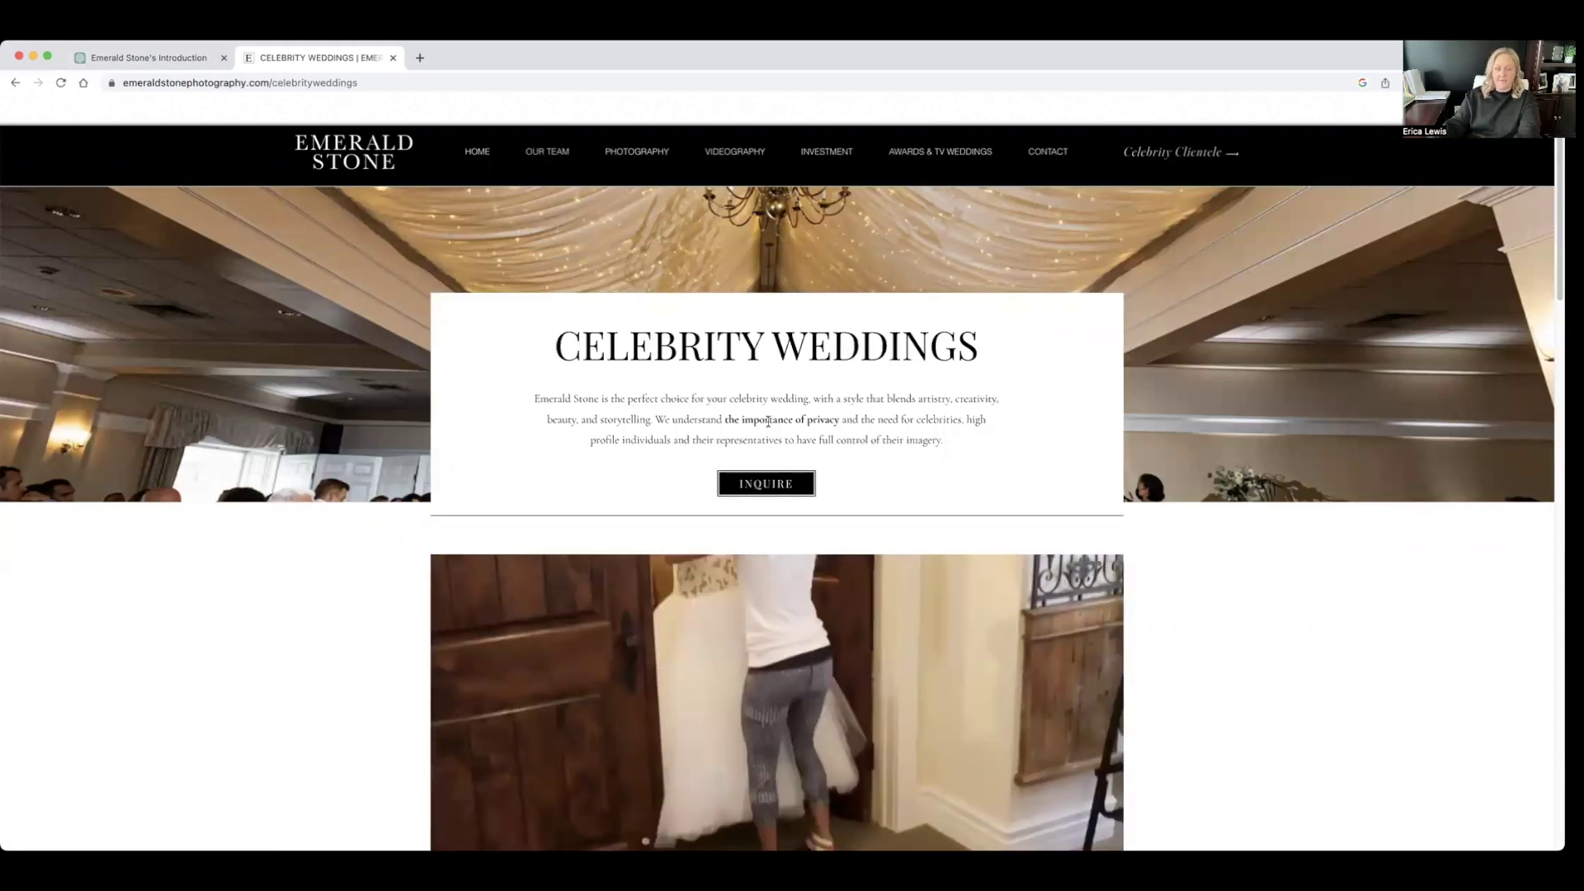
left_click_drag(726, 419, 840, 419)
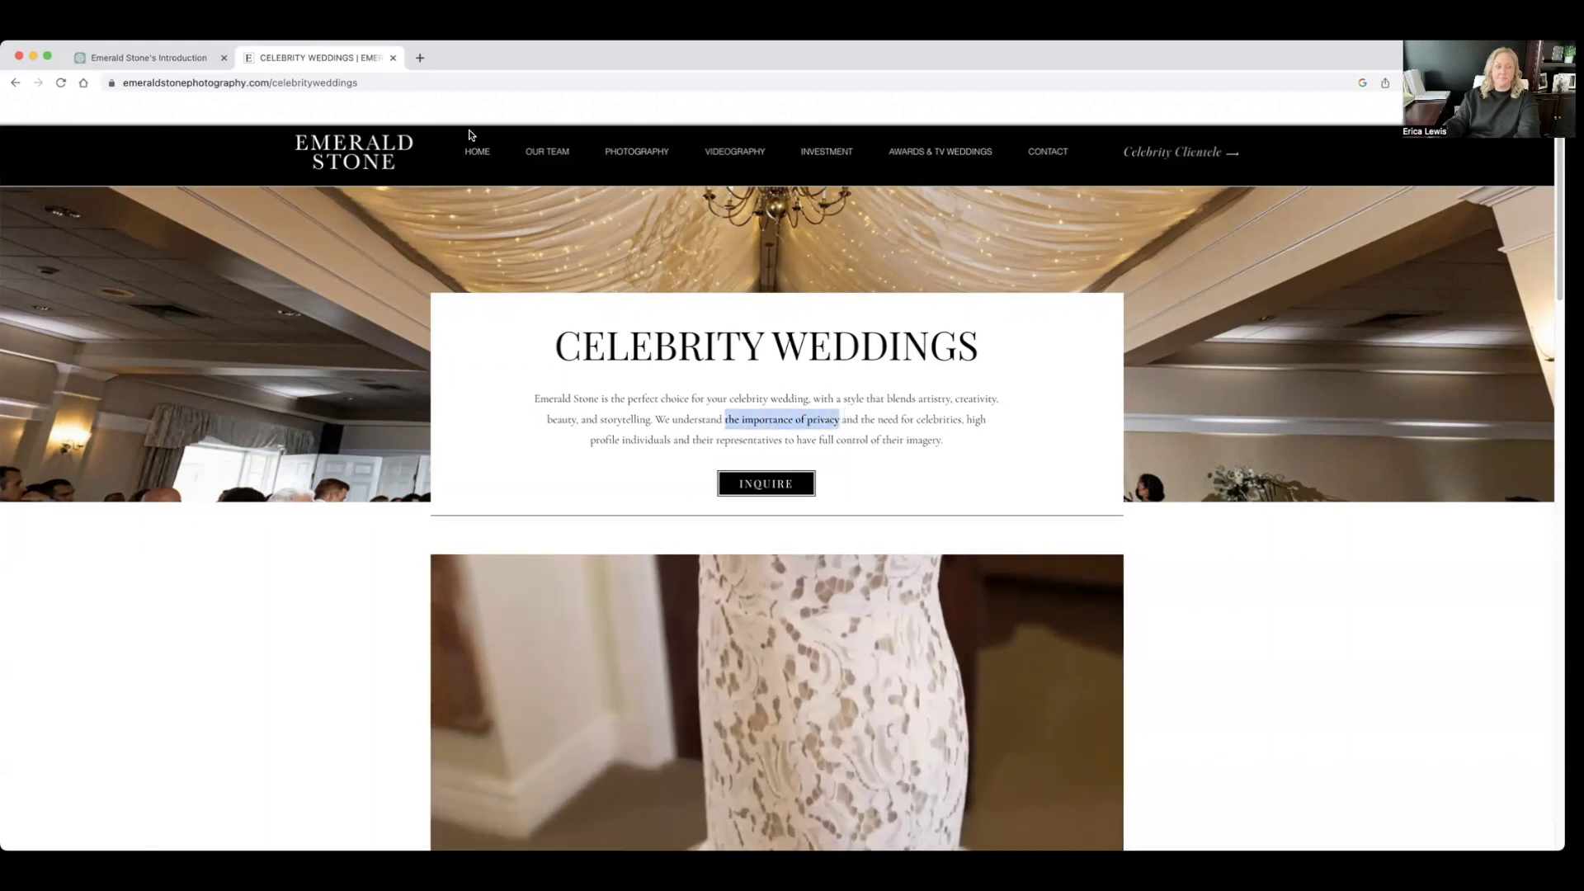
left_click(165, 57)
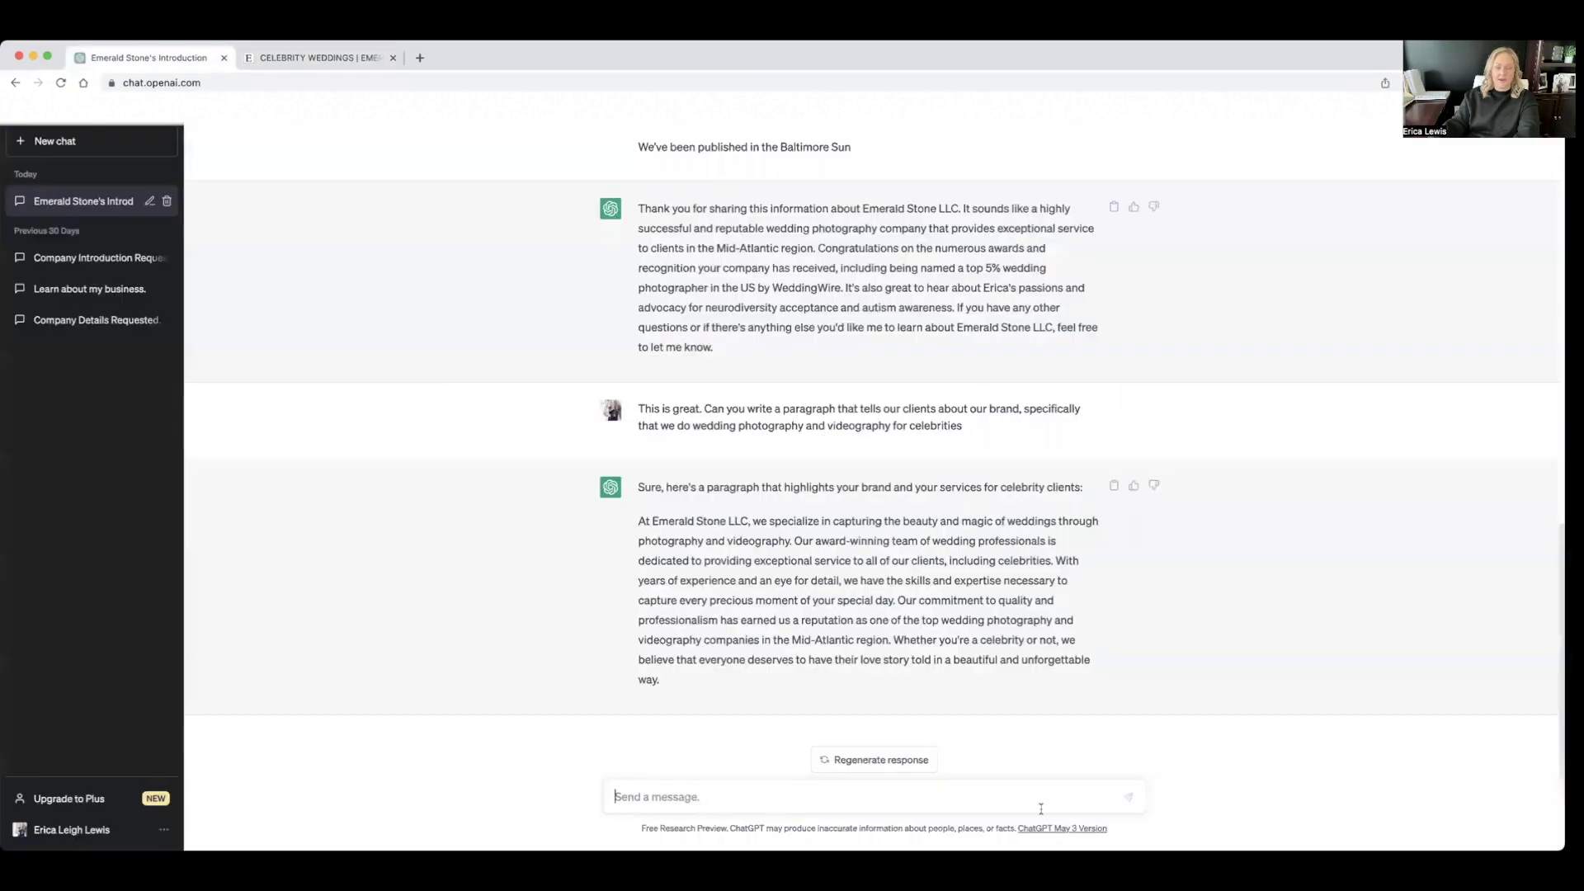
- Ask ChatGPT to rephrase the paragraph to focus on privacy for celebrity clients
left_click(891, 794)
type("pleawe")
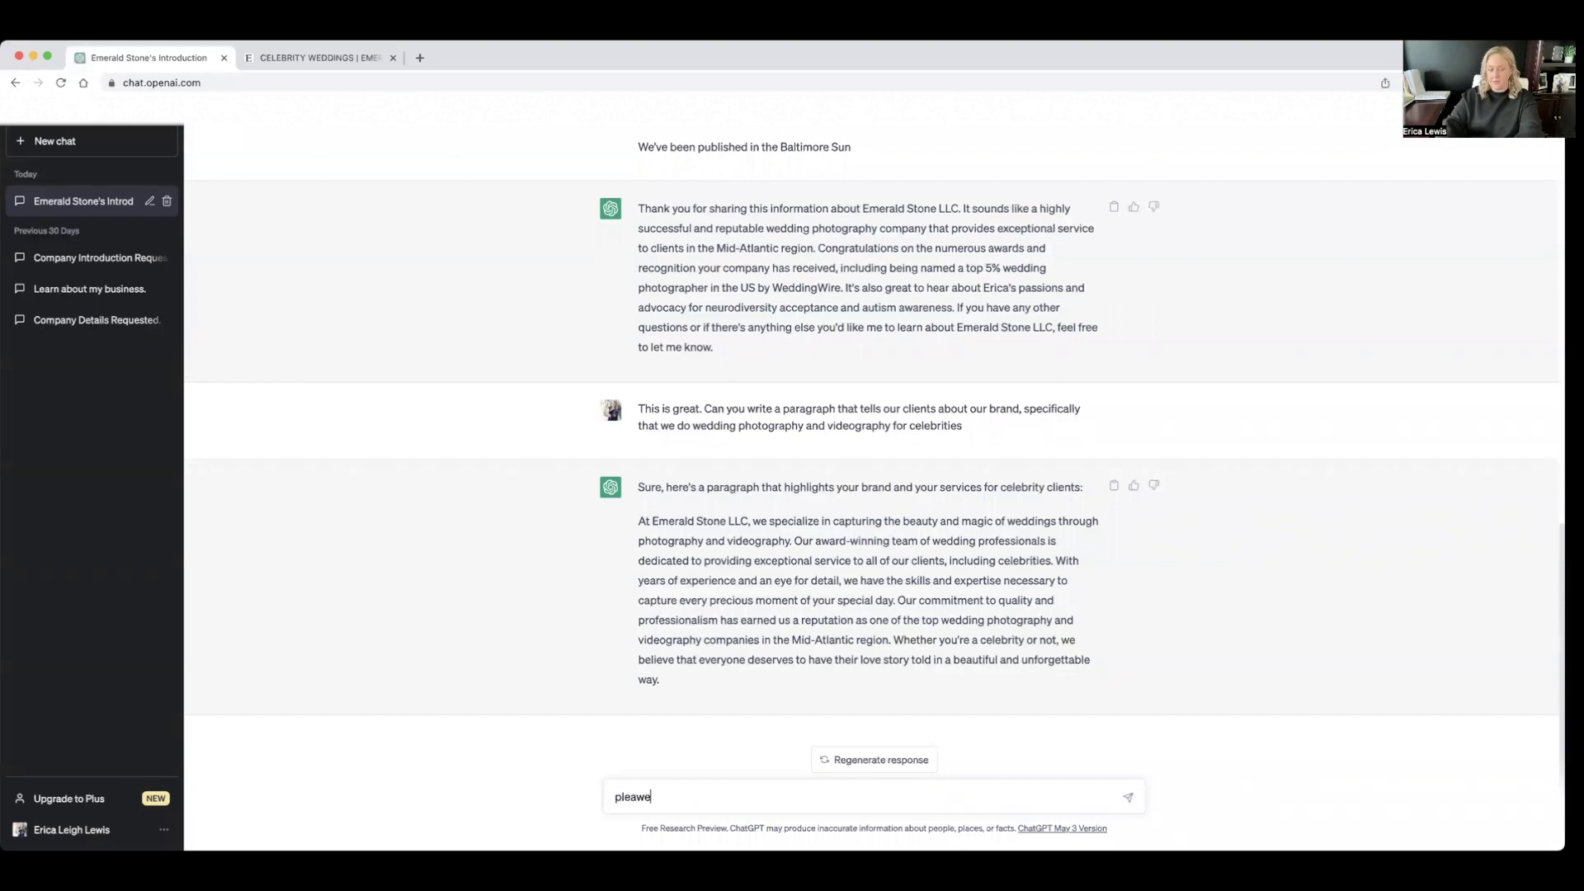
key("BackSpace")
key("BackSpace")
type("se rew")
key("BackSpace")
type("phrase the")
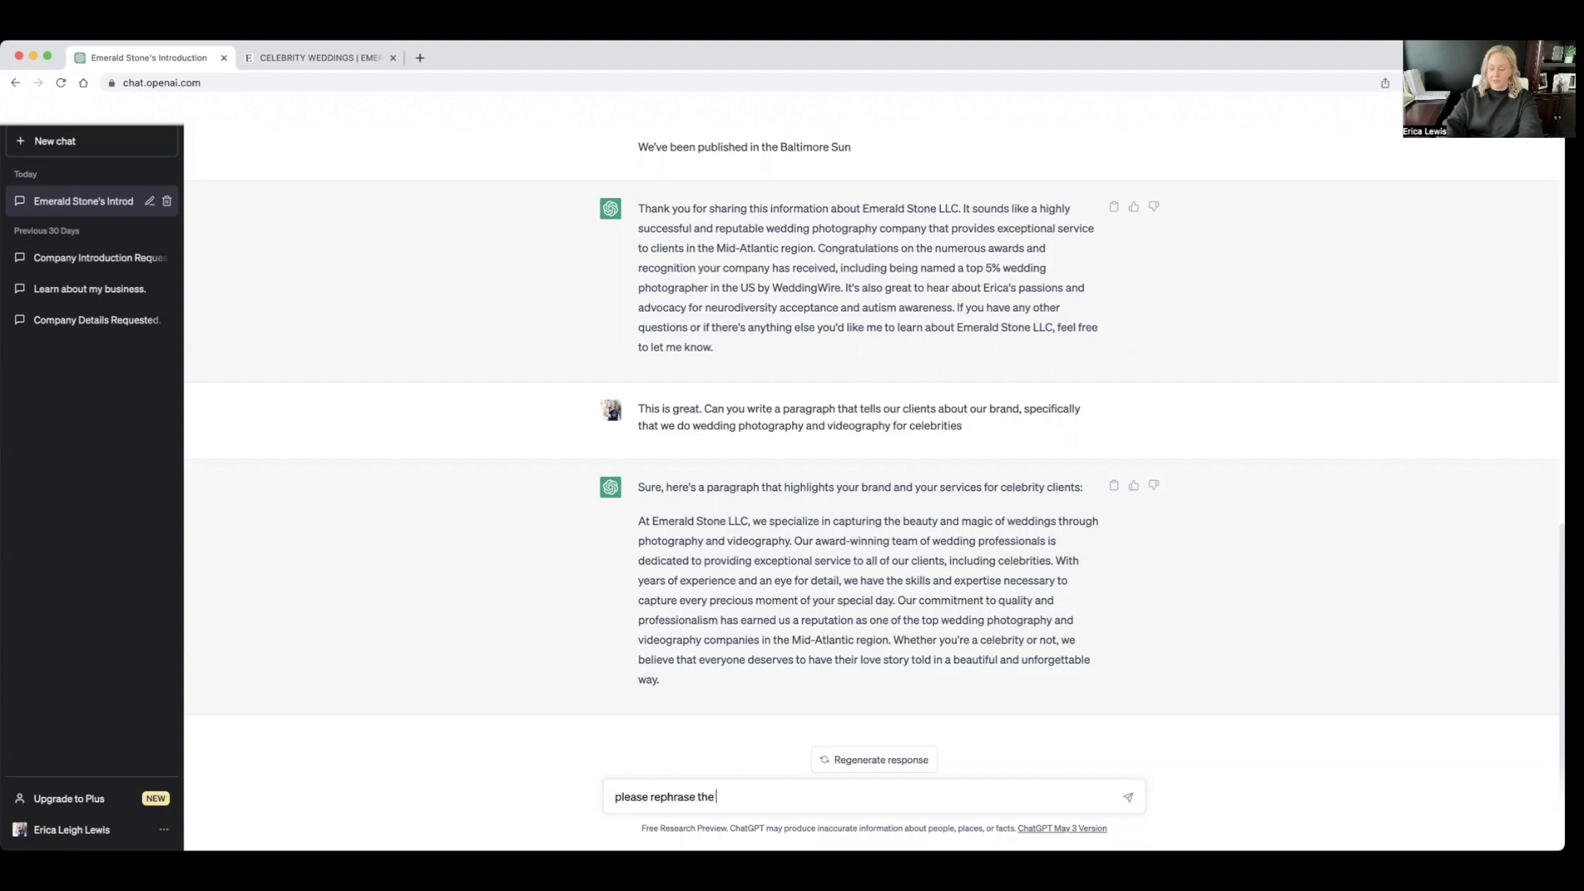
type(" prragraph to have a focus on the importance of privacy")
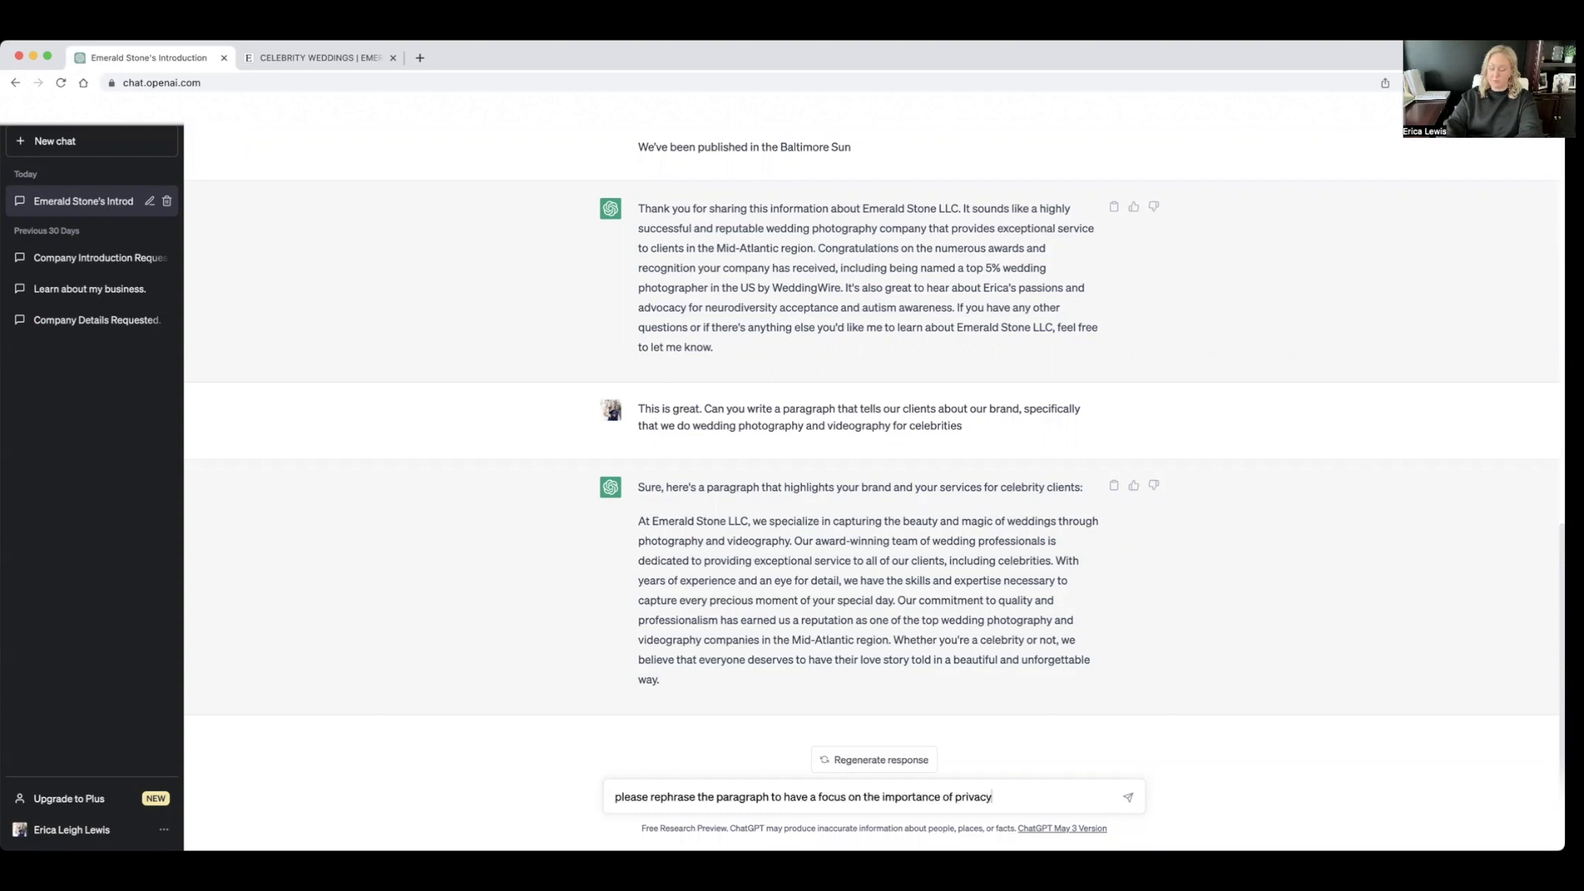
type(" for our celebrity clients")
key("Return")
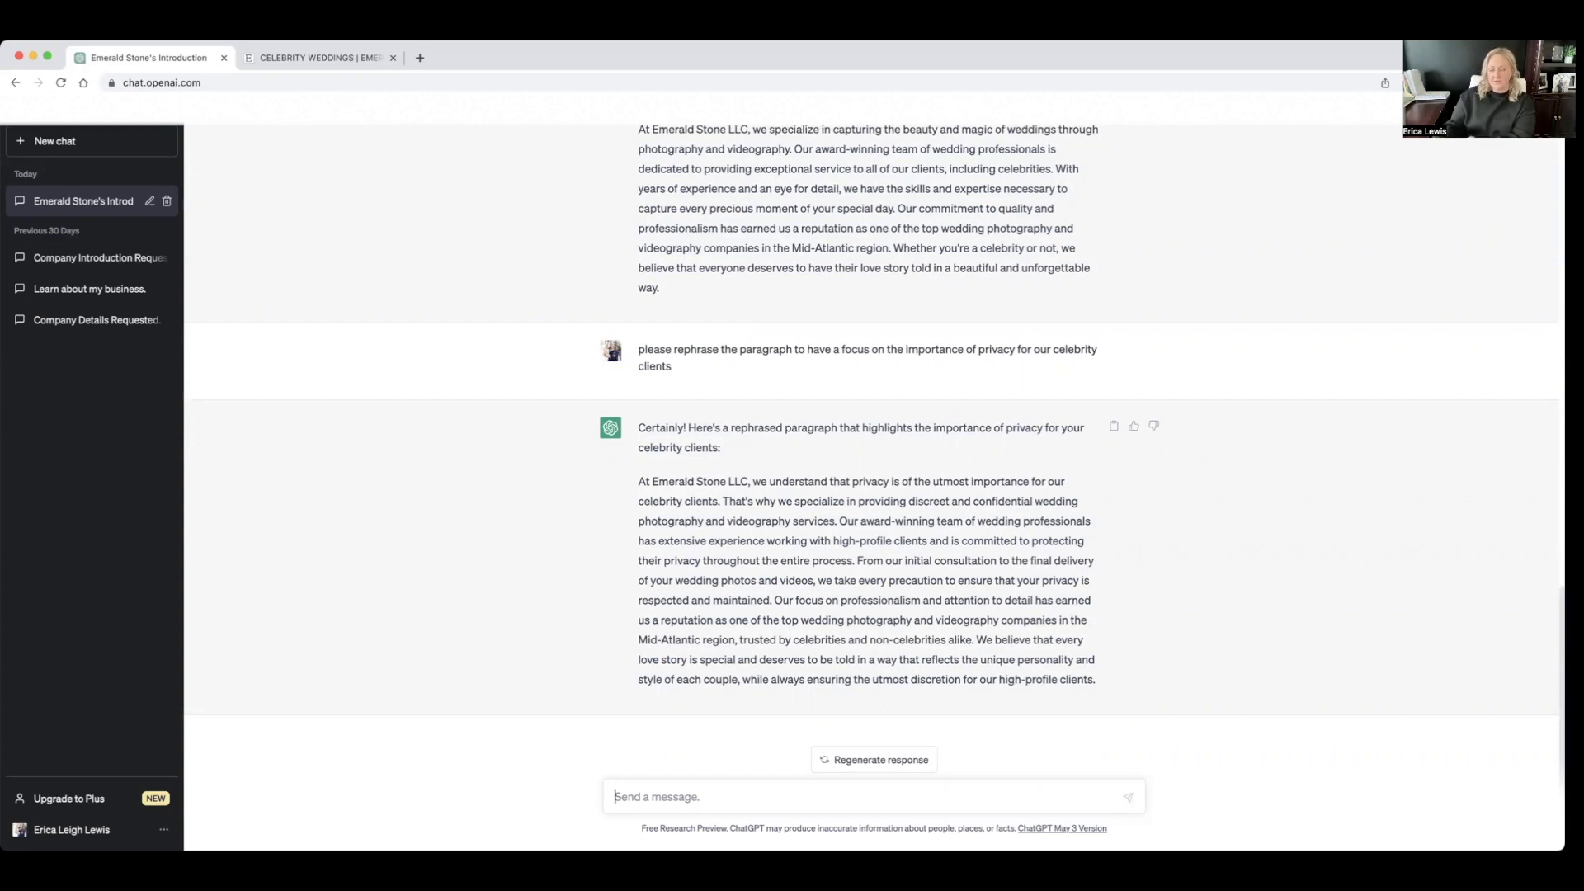
- Scroll up to review the finished privacy-focused paragraph
scroll(805, 485, "up", 2)
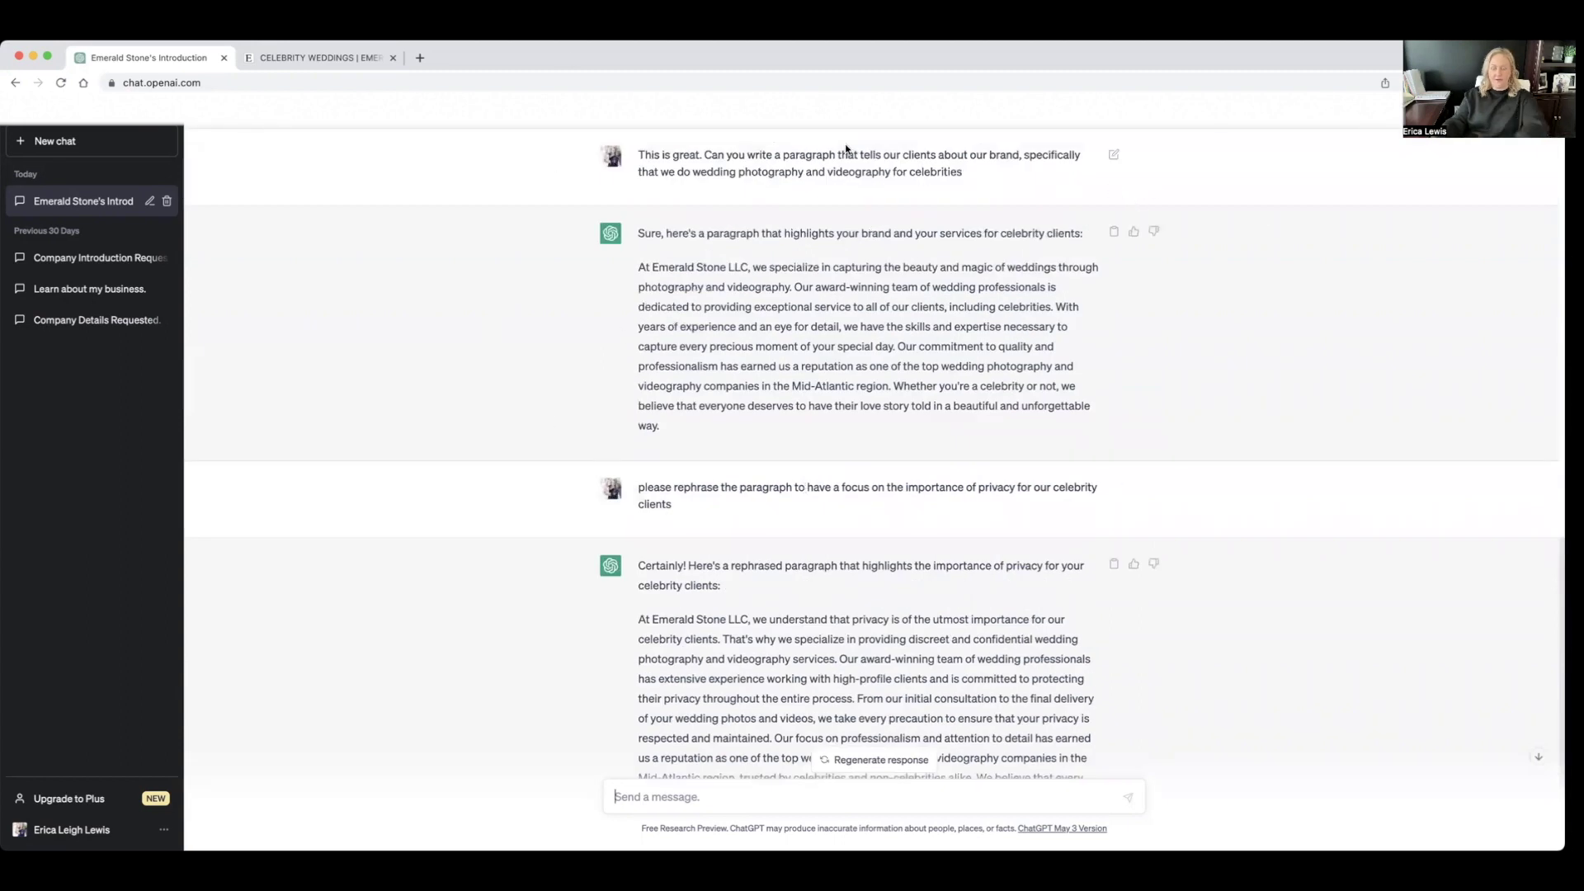
- Send 'please try again' to get another version of the paragraph
scroll(845, 149, "down", 2)
type("please try ag")
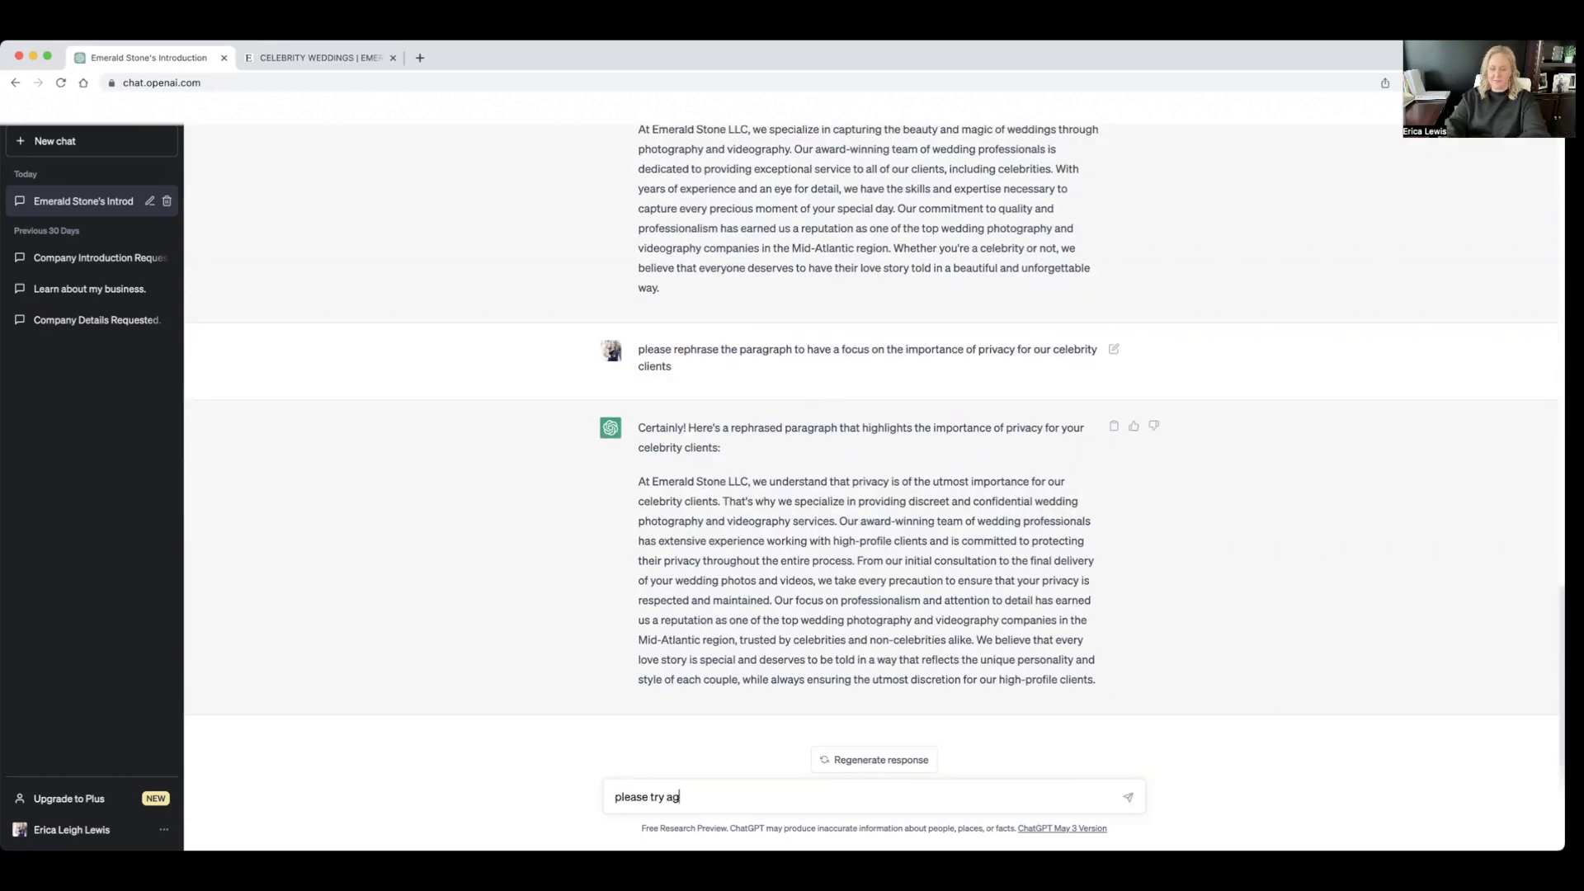
type("ain")
key("Return")
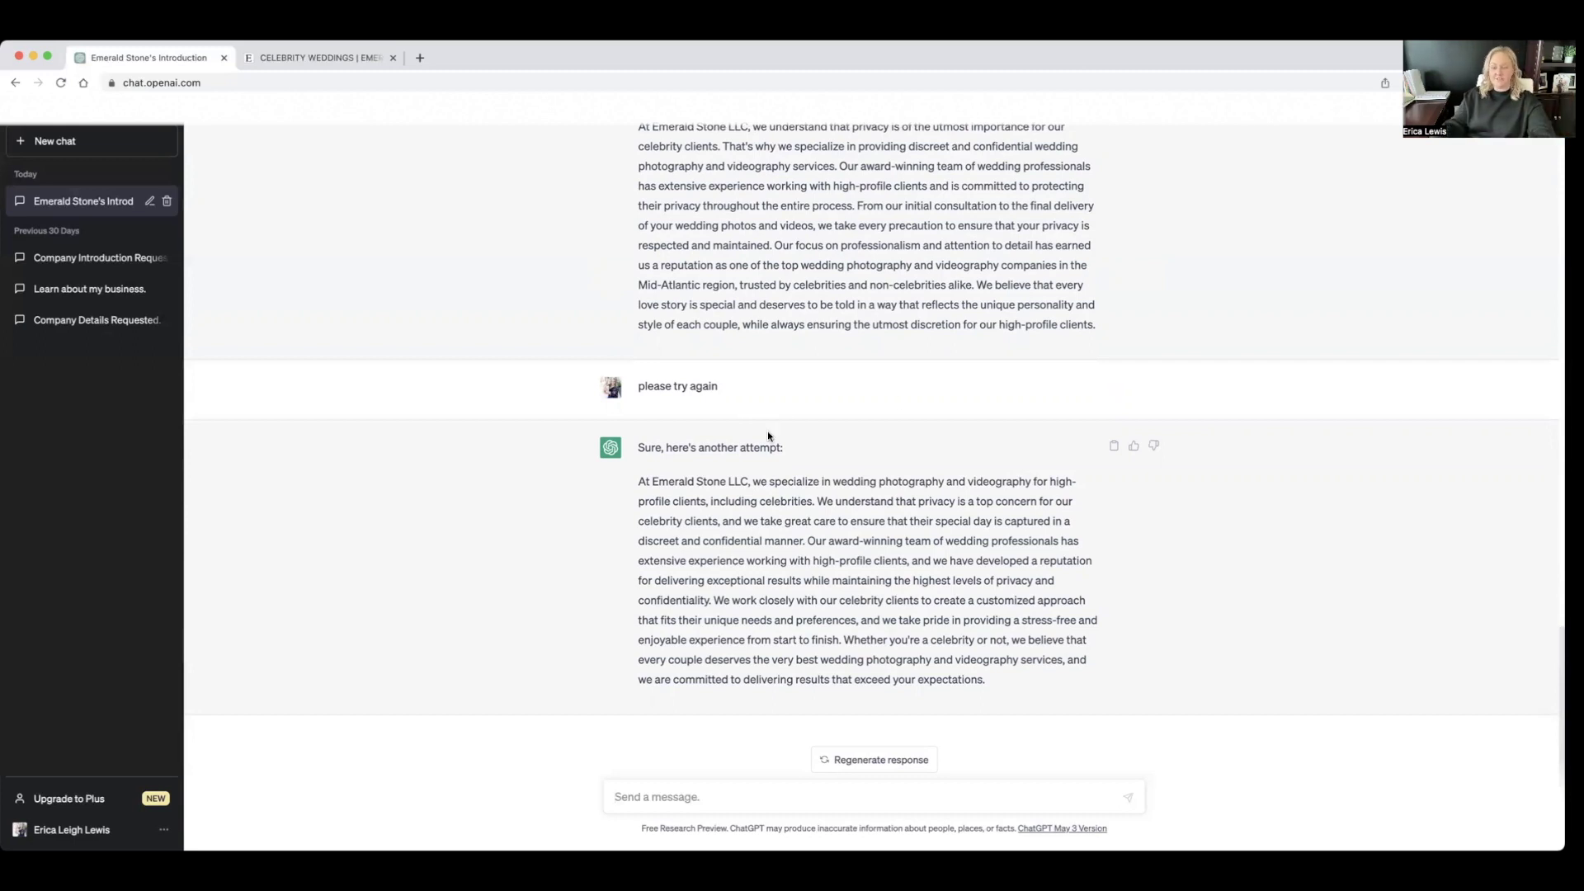
- Select the newest privacy-focused paragraph, then clear it and switch away from the browser
left_click_drag(987, 682, 642, 476)
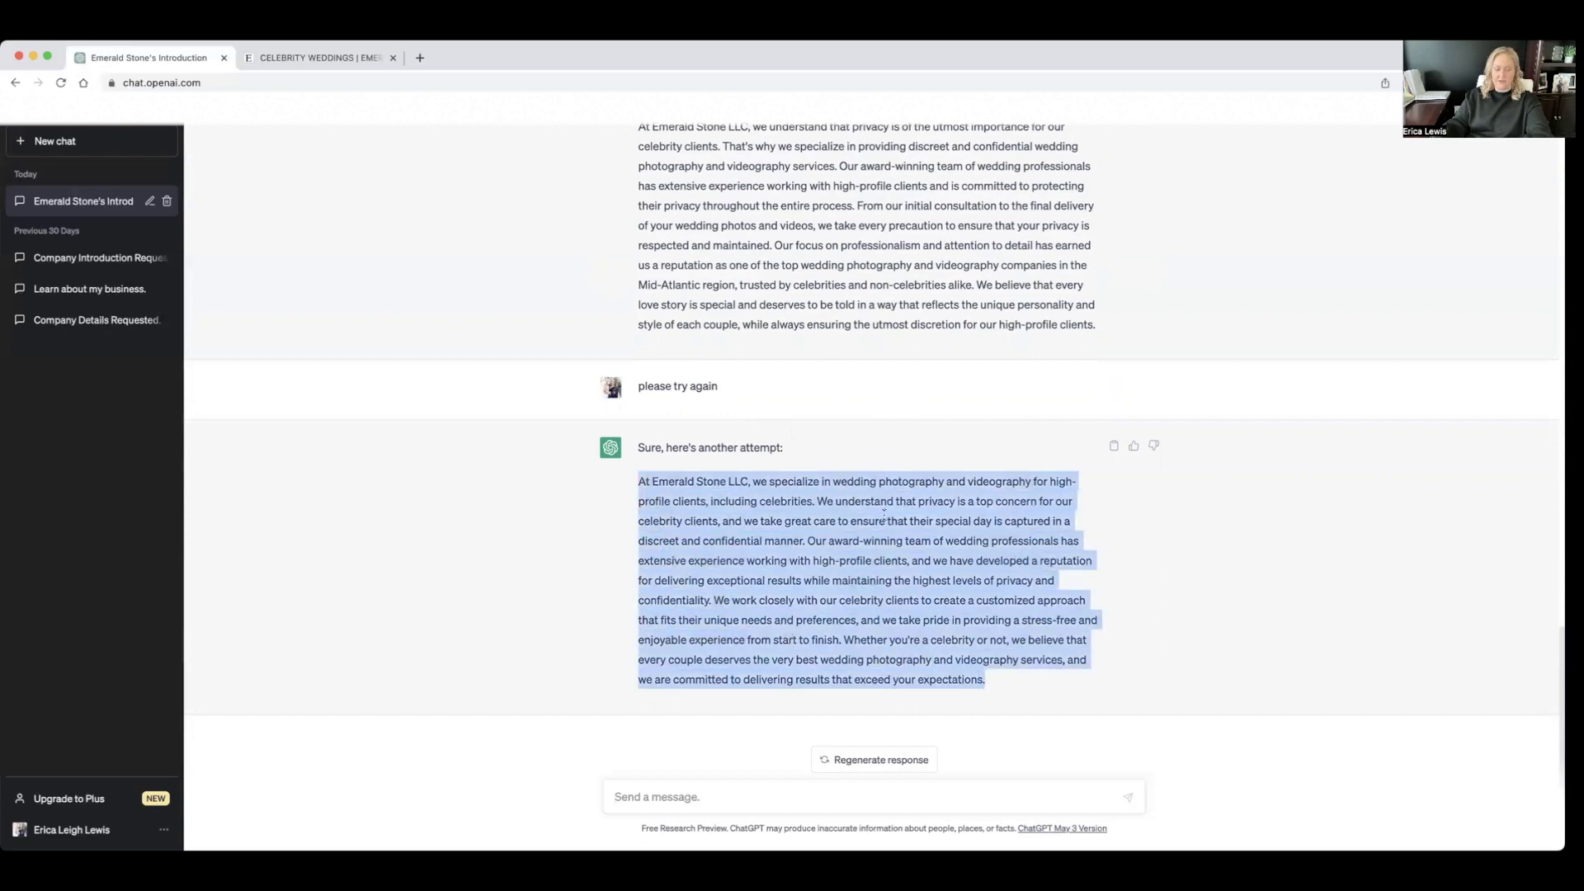
left_click(941, 518)
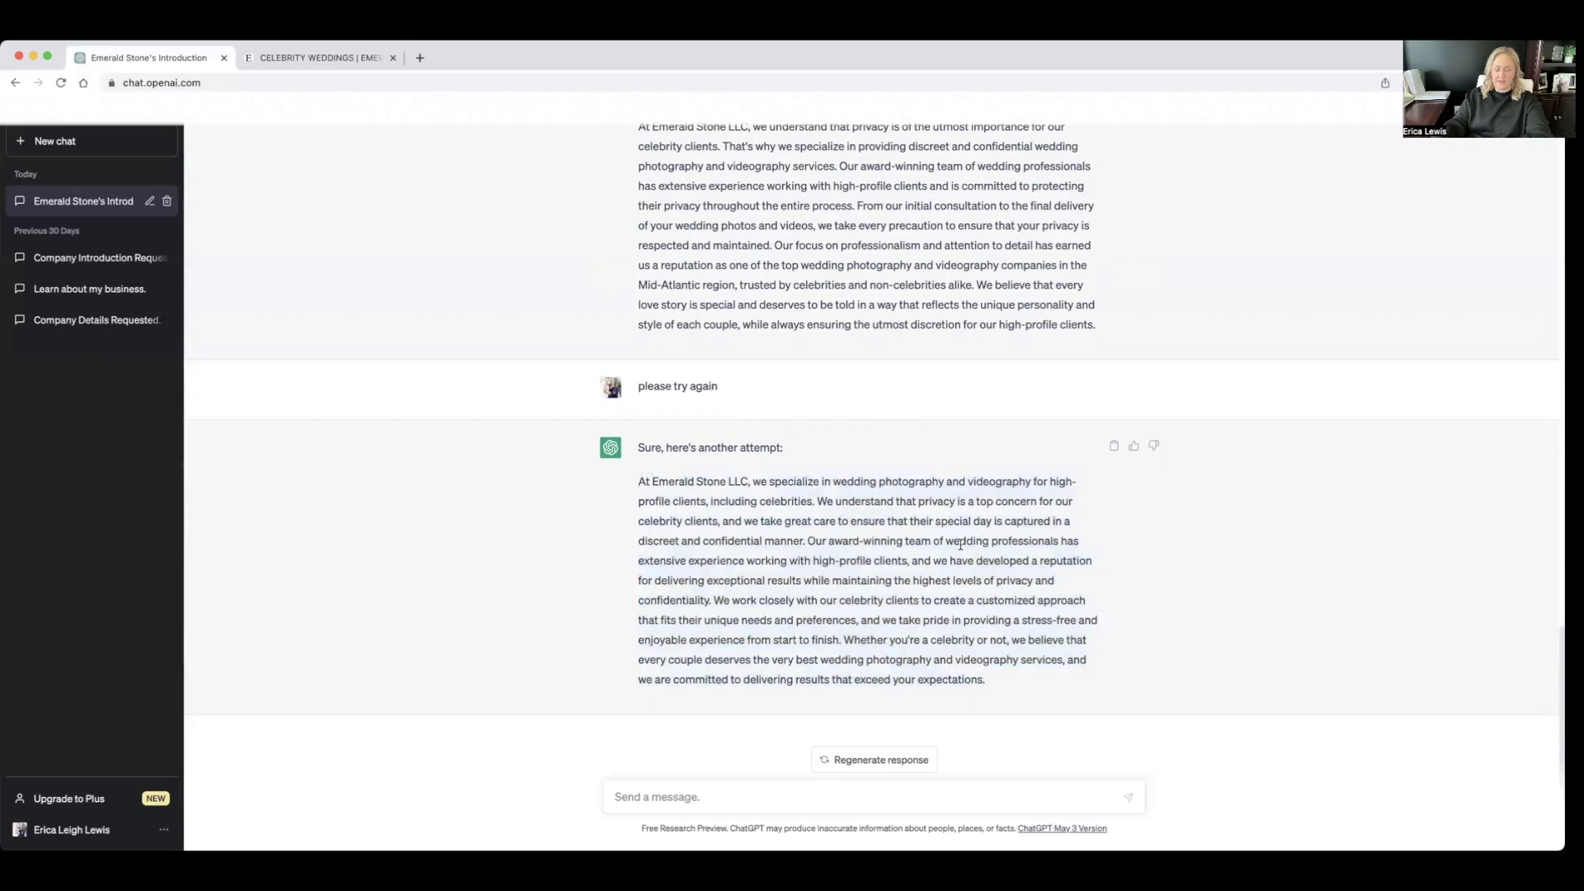
key("super+Tab")
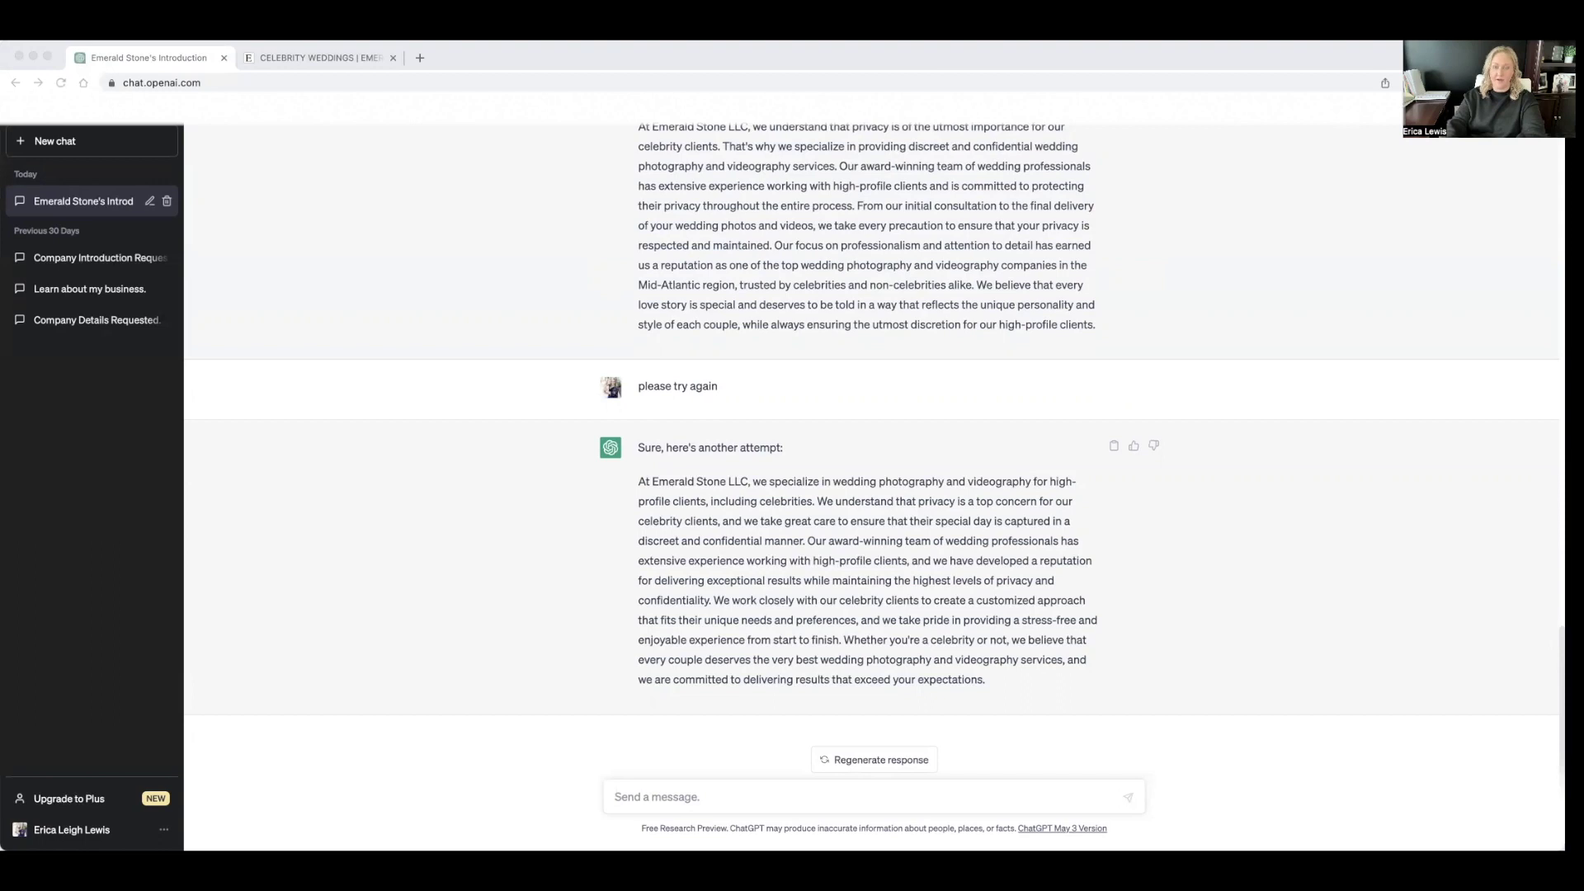
left_click(1449, 393)
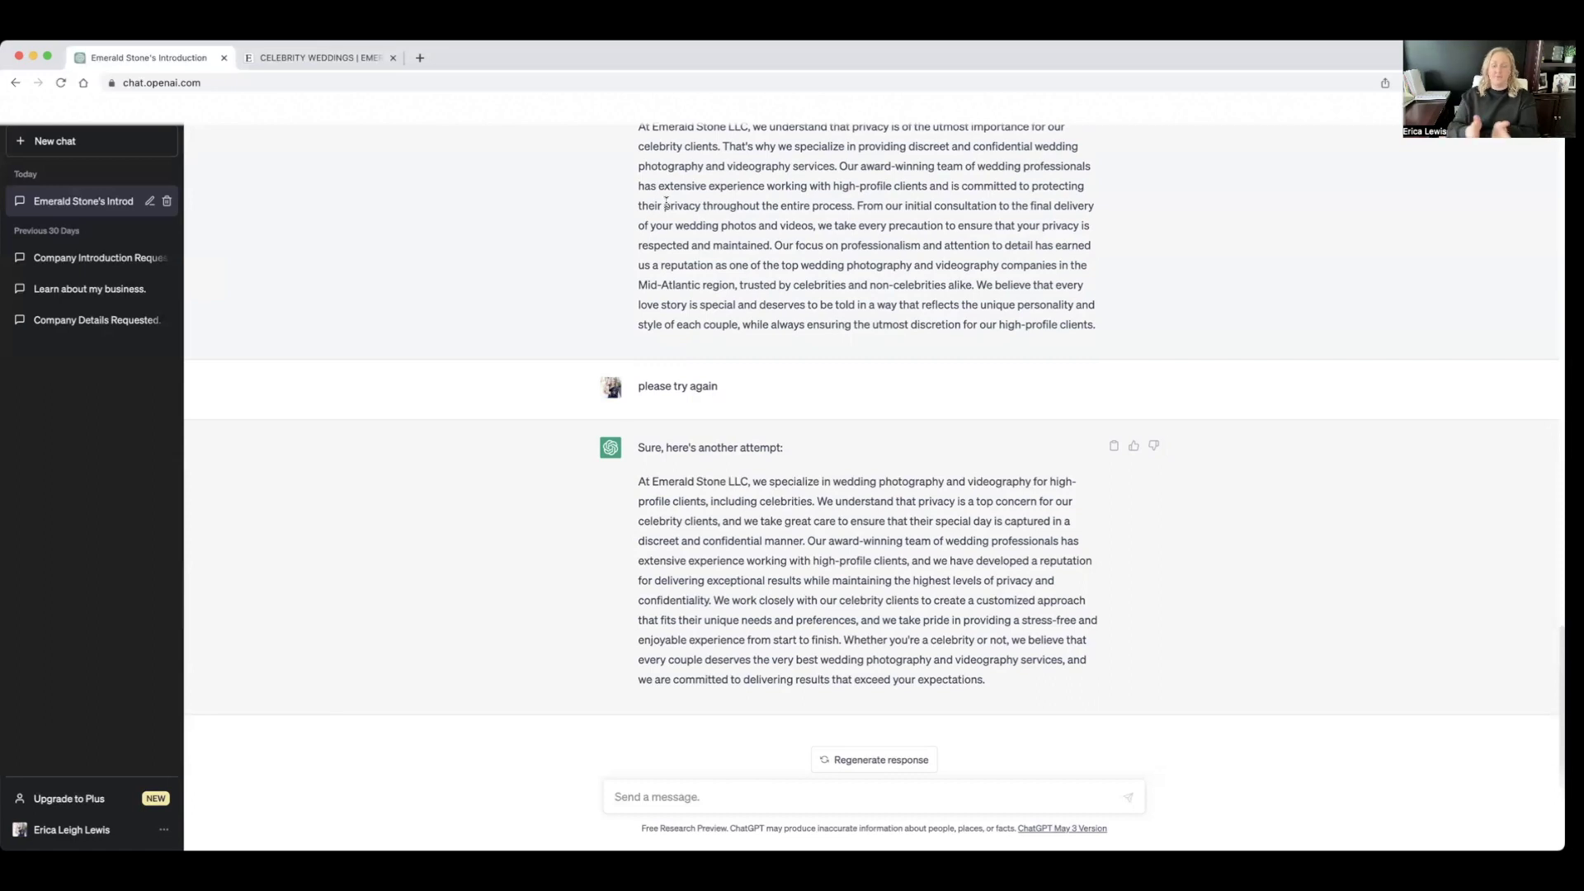
- Scroll through the live Celebrity Weddings page and back to the top
left_click(280, 57)
scroll(1283, 385, "down", 3)
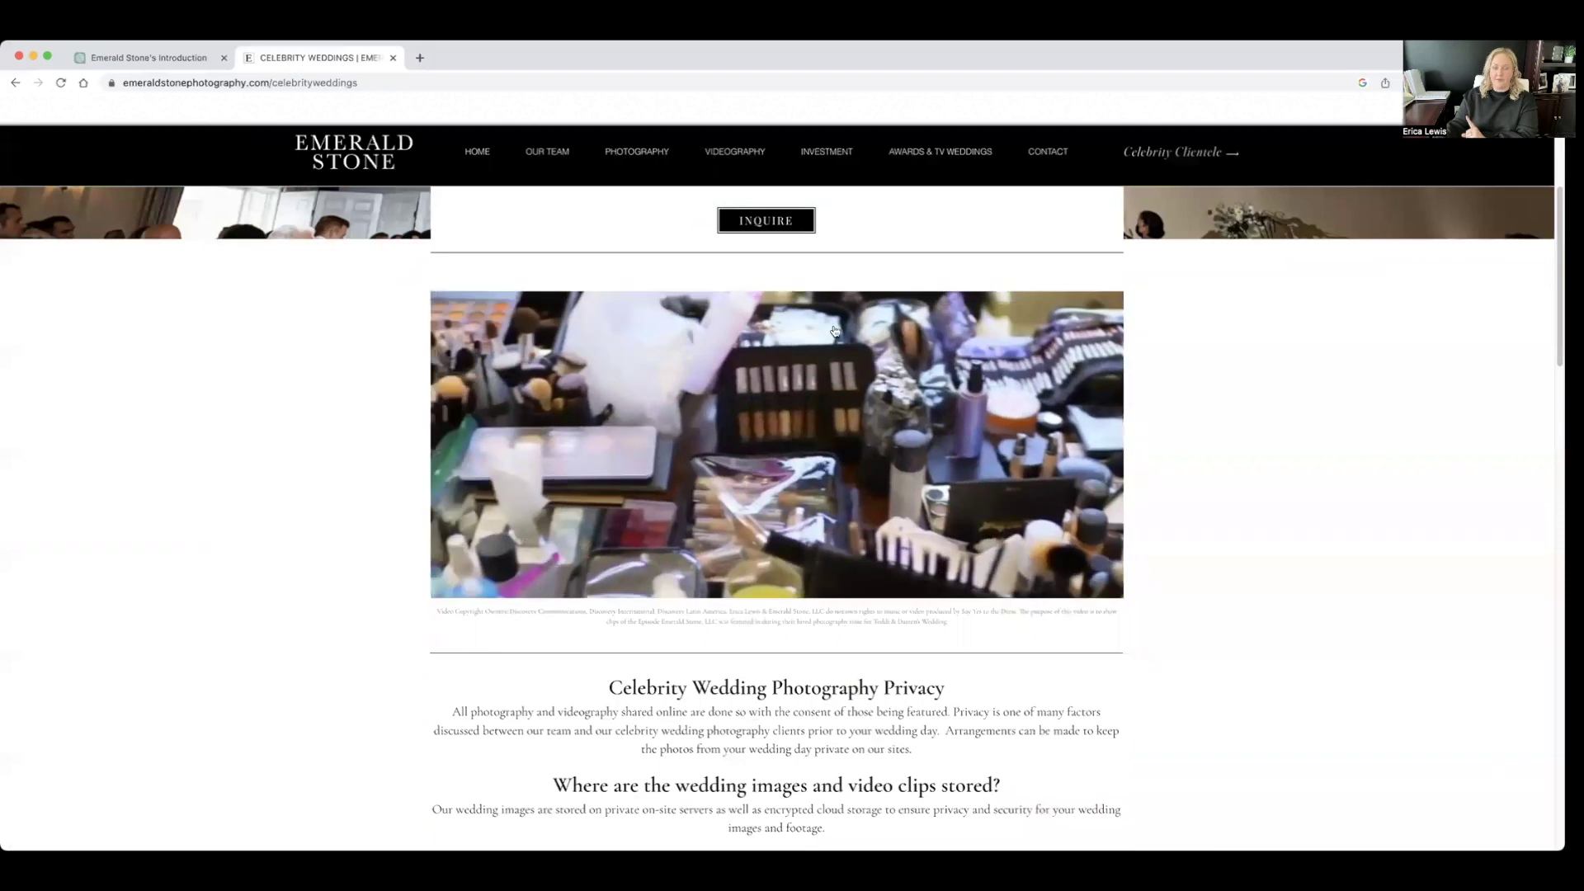
scroll(945, 368, "down", 5)
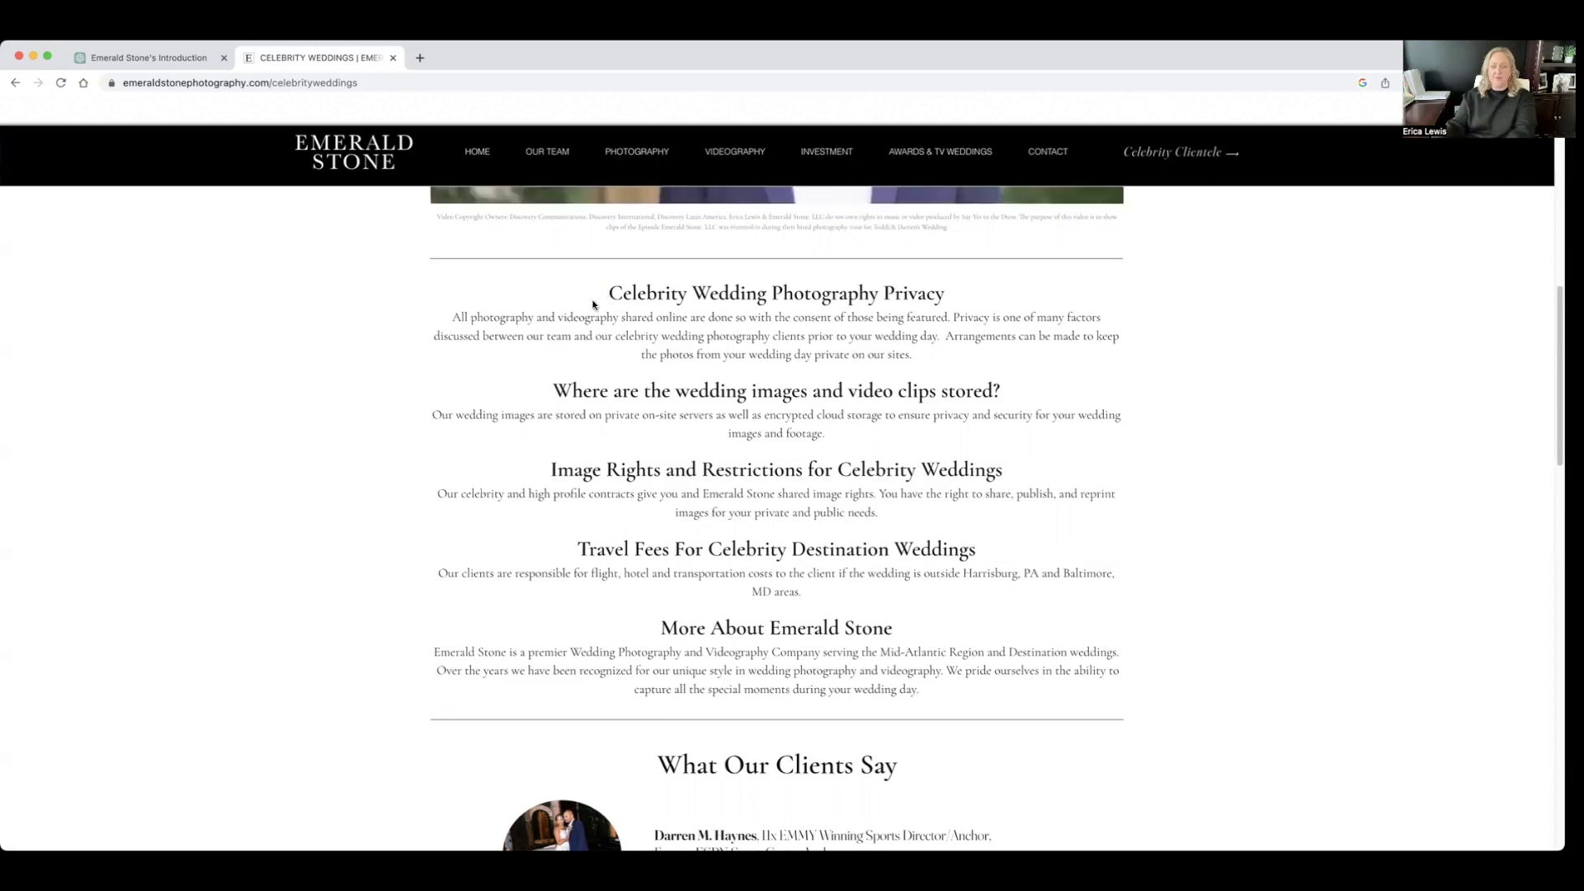
scroll(763, 283, "down", 7)
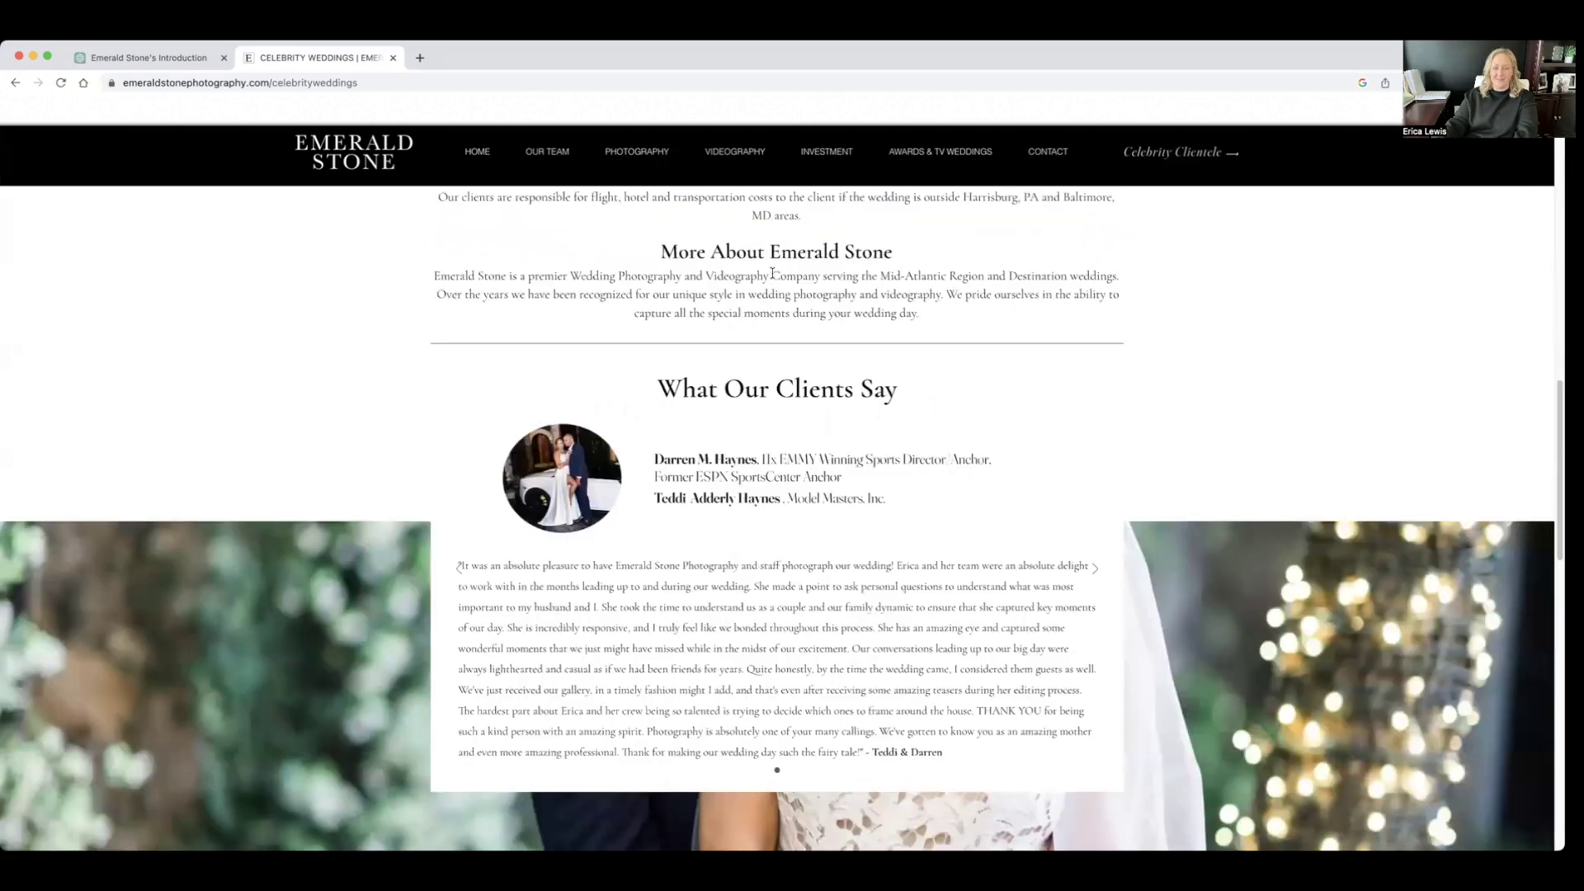
scroll(912, 298, "down", 5)
scroll(913, 298, "down", 4)
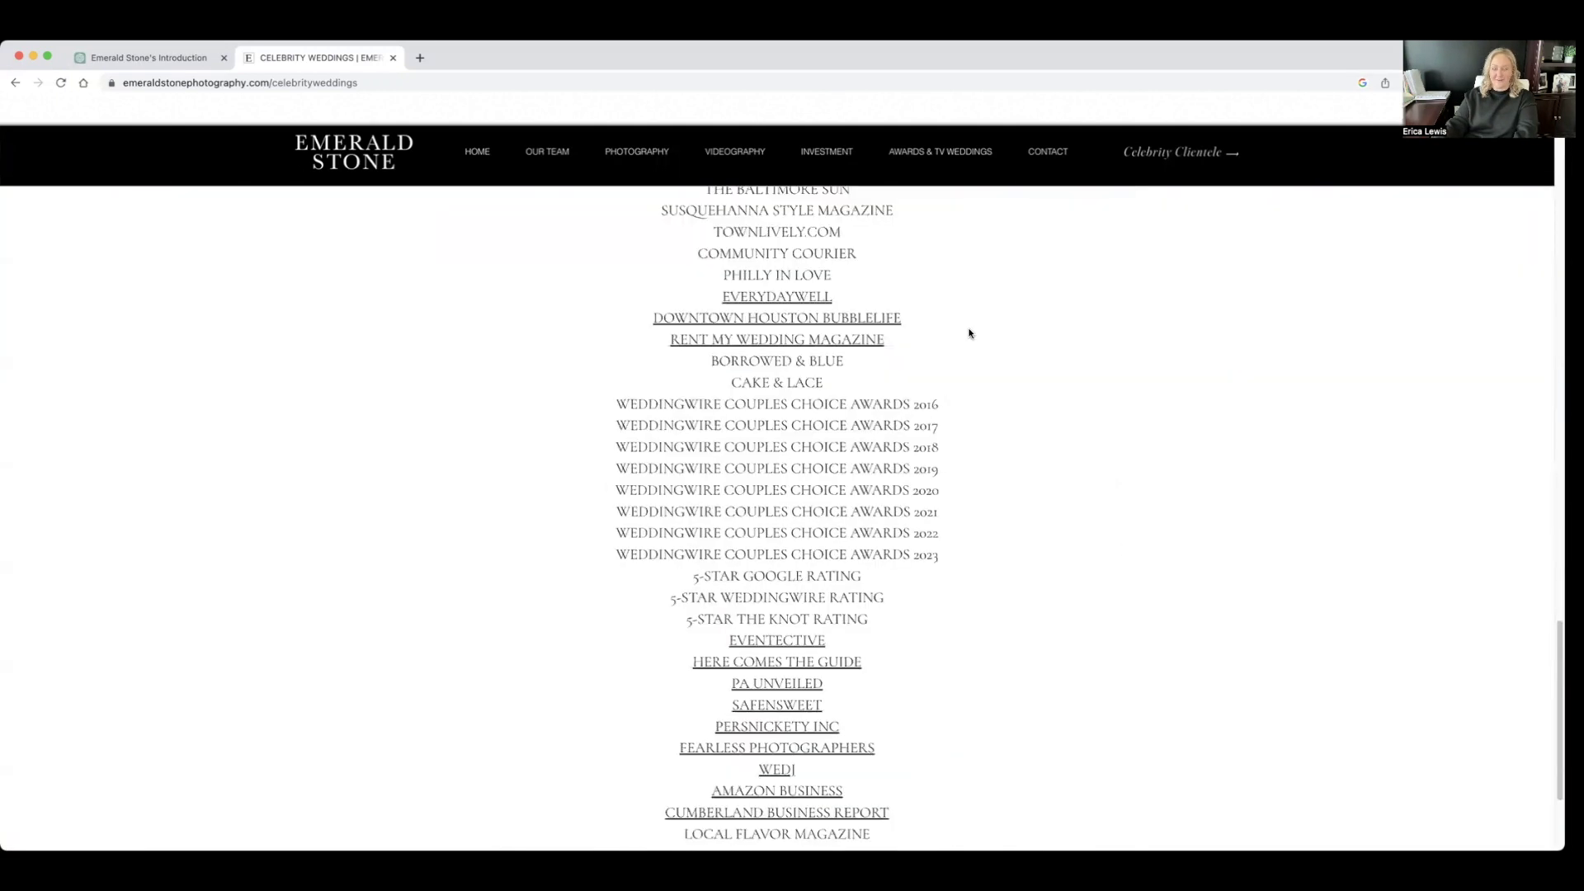
scroll(998, 375, "up", 3)
scroll(999, 376, "up", 15)
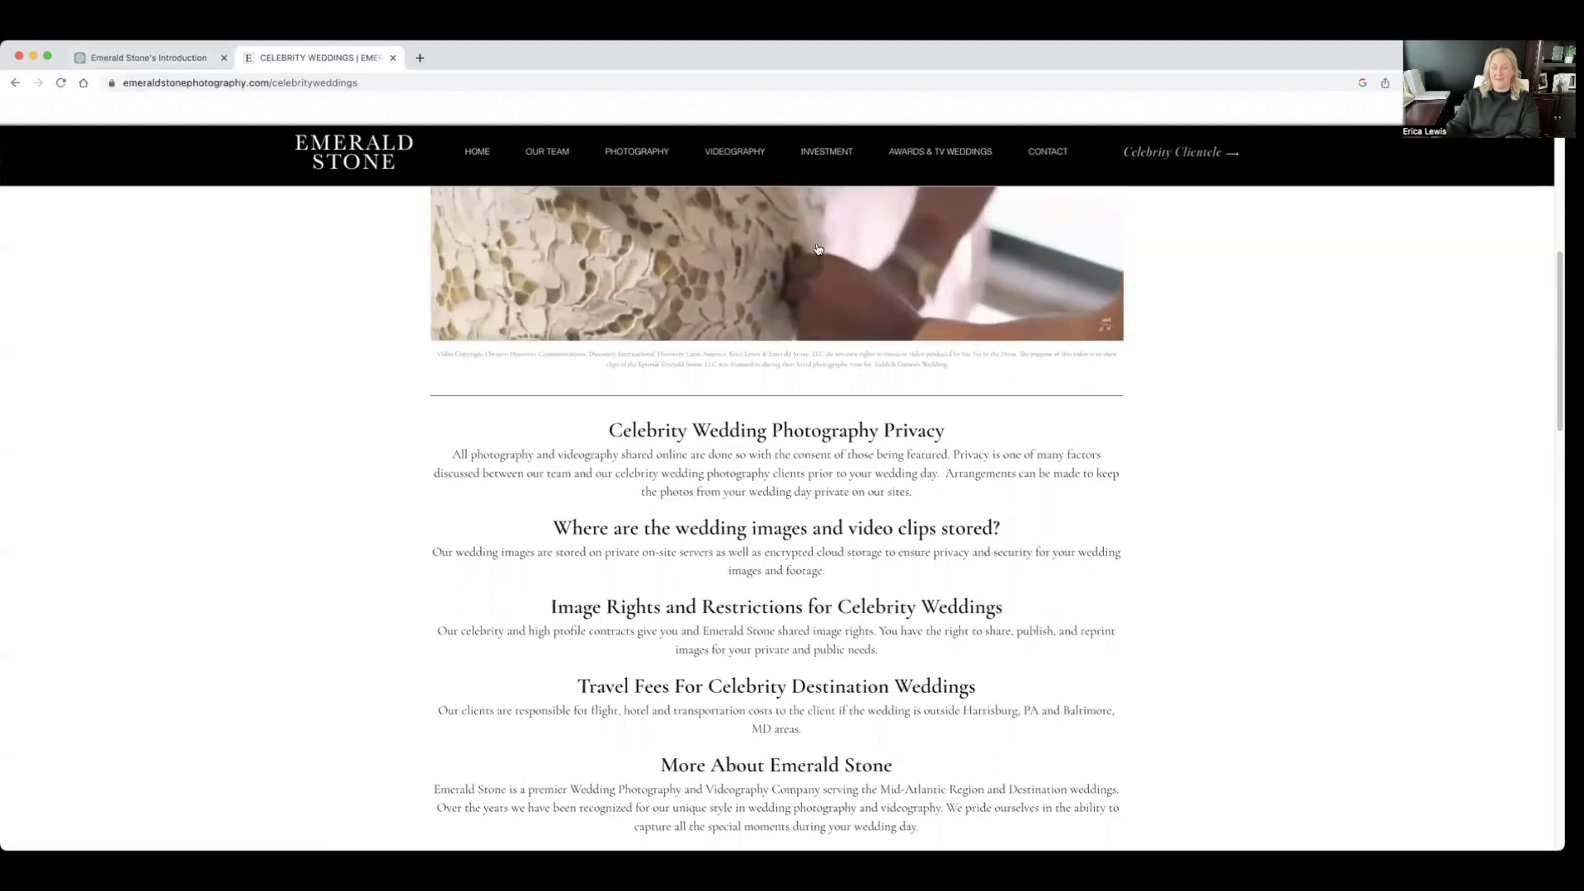
scroll(818, 247, "up", 7)
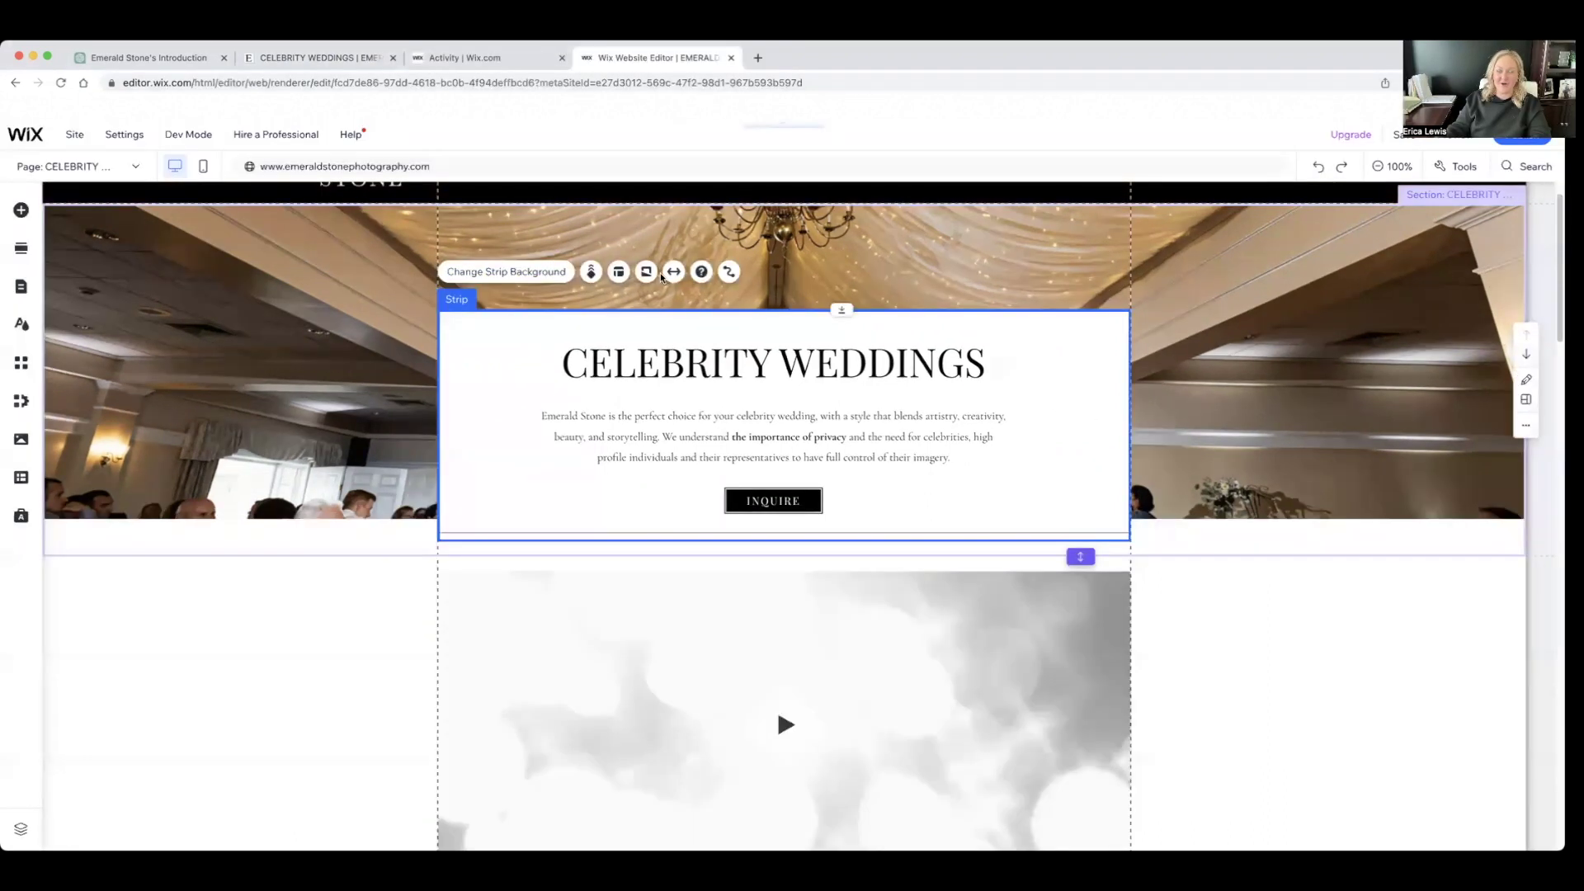
- Replace the CELEBRITY WEDDINGS intro paragraph with the copied ChatGPT text
left_click(859, 440)
left_click(860, 434)
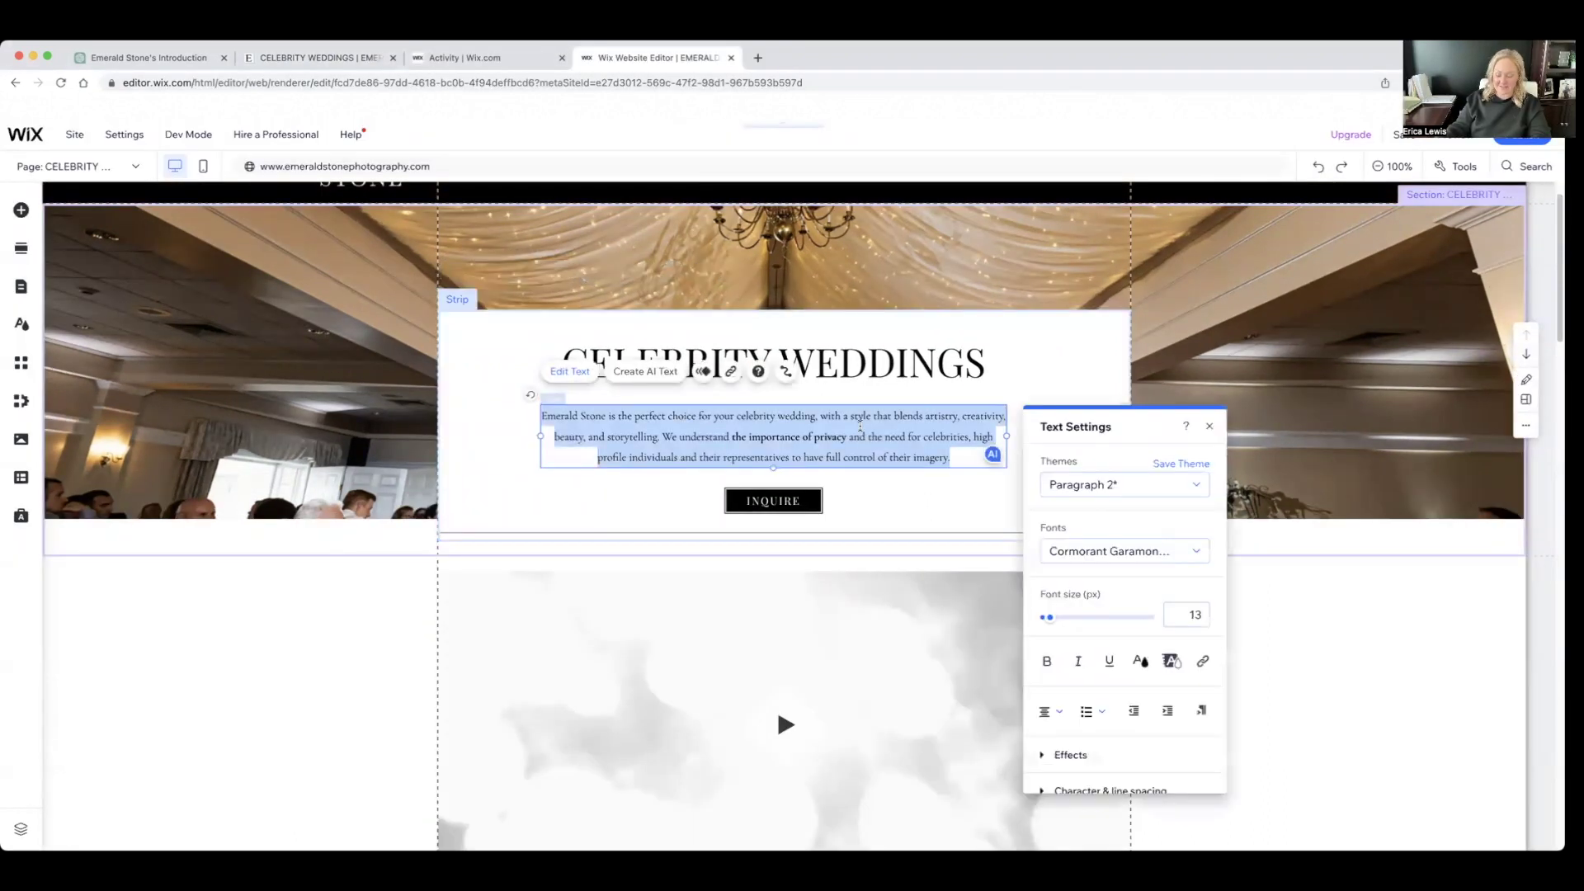
type("At Emerald Stone LLC, we specialize in wedding photography and videography for high-profile clients, including celebrities. We understand that privacy is a top concern for our celebrity clients, and we take great care to ensure that their special day is captured in a discreet and confidential manner. Our award-winning team of wedding professionals has extensive experience working with high-profile clients, and we have developed a reputation for delivering exceptional results while maintaining the highest levels of privacy and confidentiality. We work closely with our celebrity clients to create a customized approach that fits their unique needs and preferences, and we take pride in providing a stress-free and enjoyable experience from start to finish. Whether you're a celebrity or not, we believe that every couple deserves the very best wedding photography and videography services, and we are committed to delivering results that exceed your expectations.")
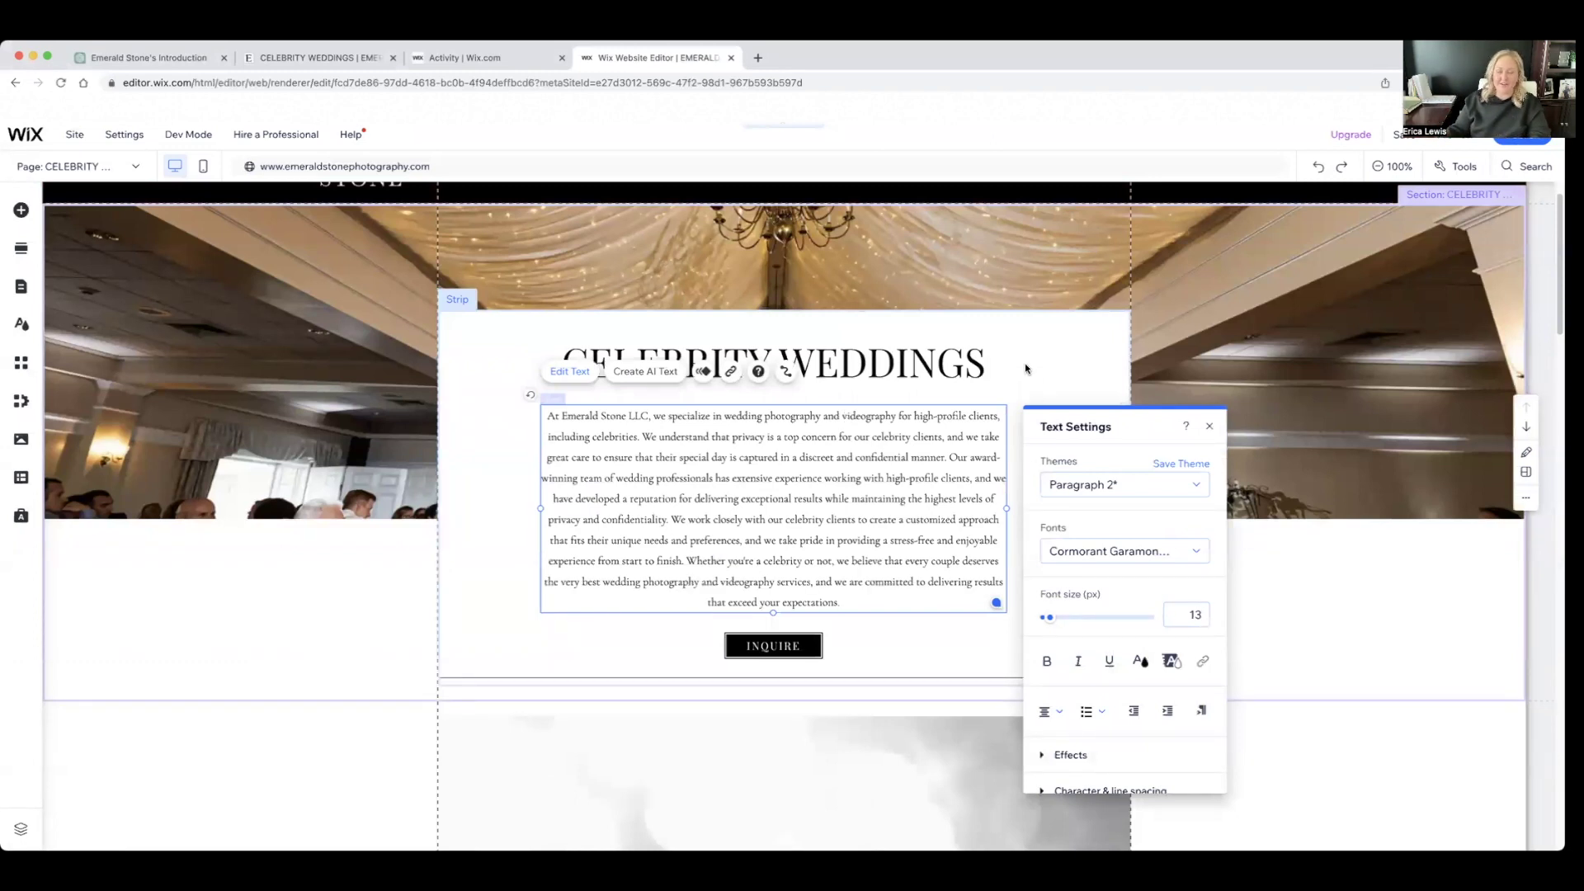
left_click(1018, 417)
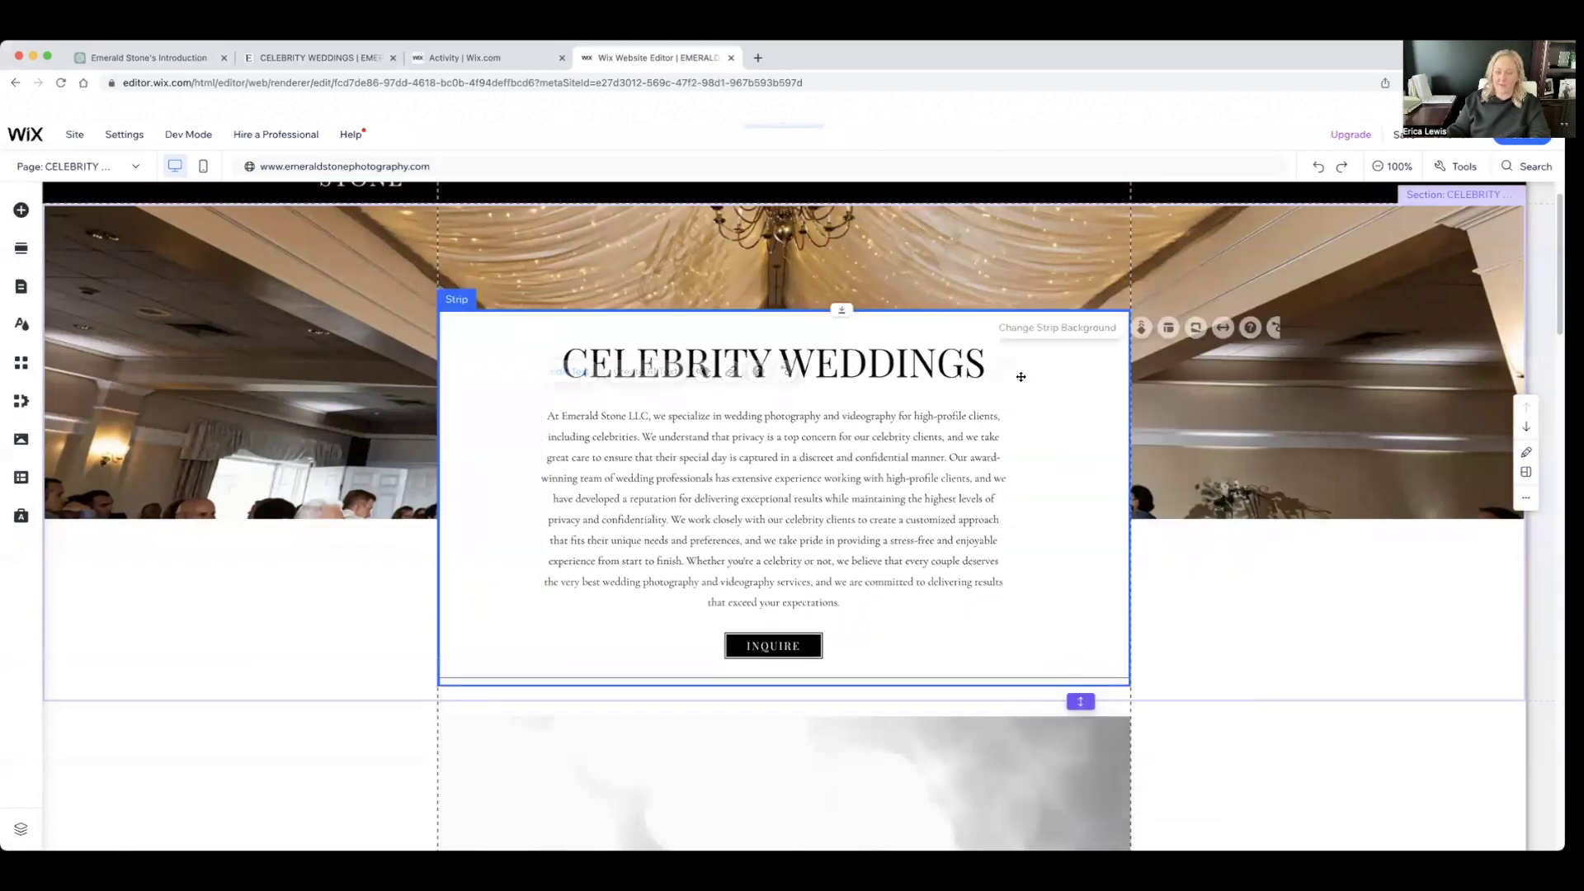
- Widen the paragraph's text box to about 812 px and re-centre it under the heading
left_click(1010, 494)
left_click_drag(1007, 508, 1096, 509)
left_click_drag(786, 463, 745, 460)
left_click_drag(1053, 485, 1081, 486)
left_click(1257, 640)
left_click_drag(884, 448, 914, 455)
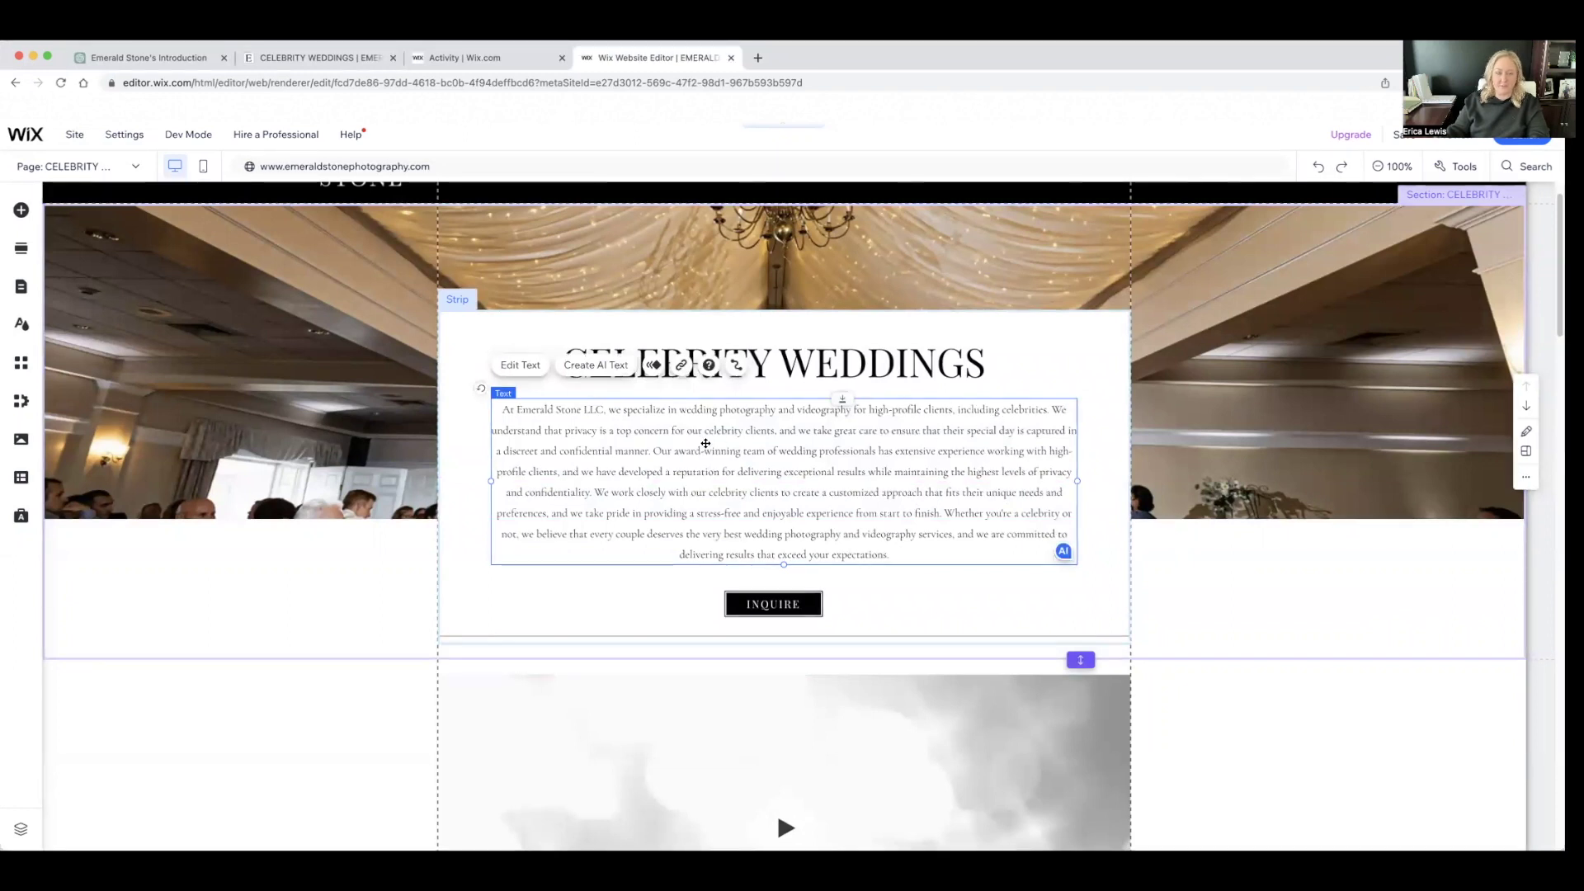
- Bold key phrases such as 'confidential manner' and 'privacy' in the intro paragraph
double_click(618, 447)
left_click(900, 497)
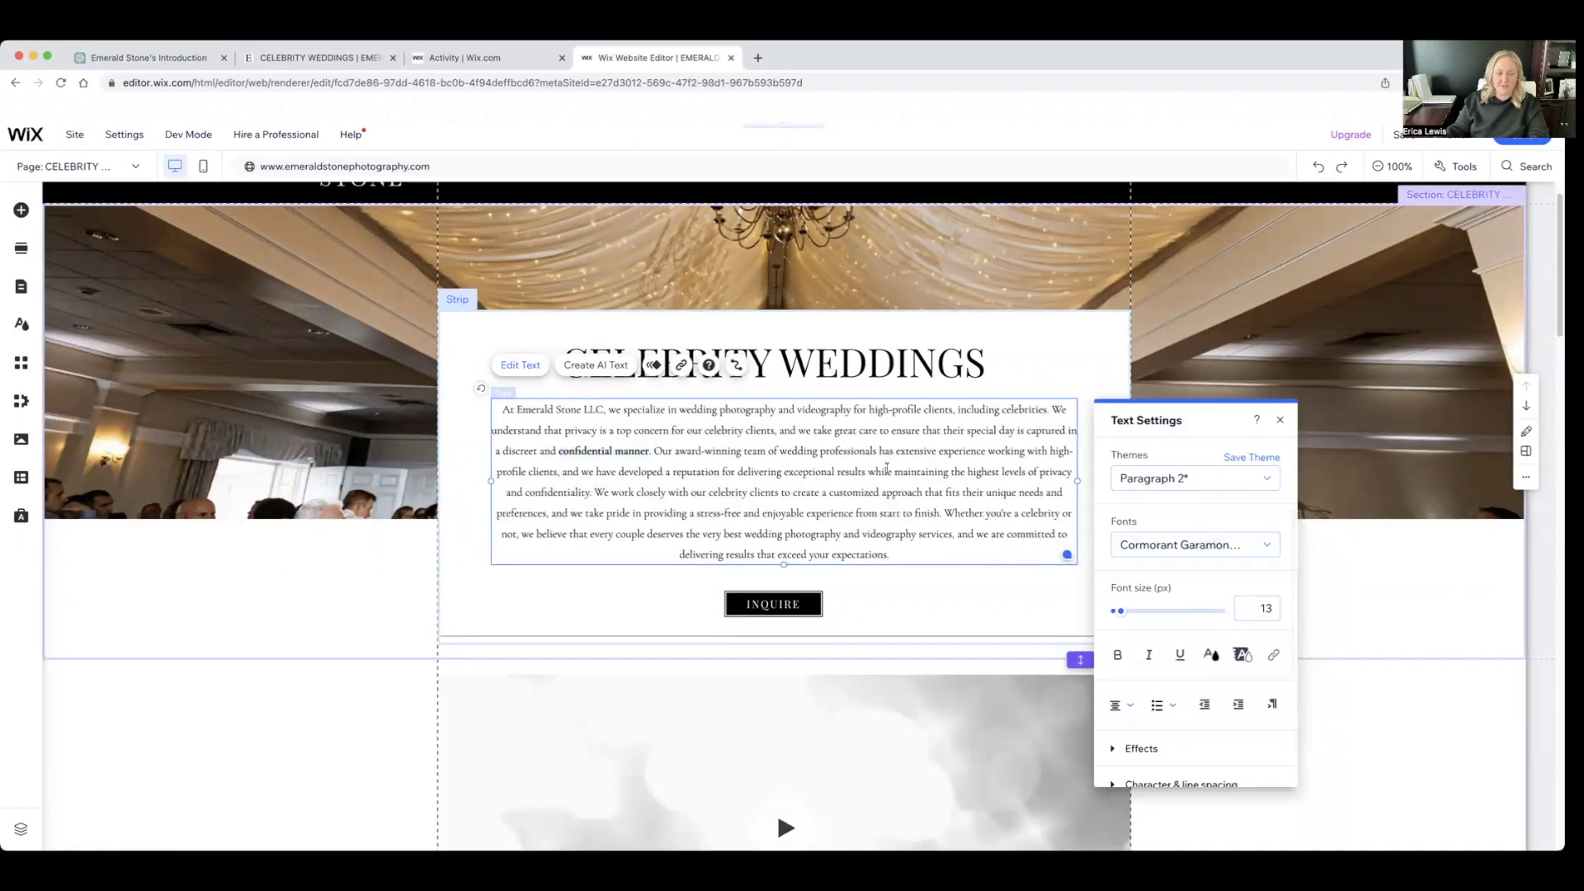
key("ctrl+z")
key("ctrl+z")
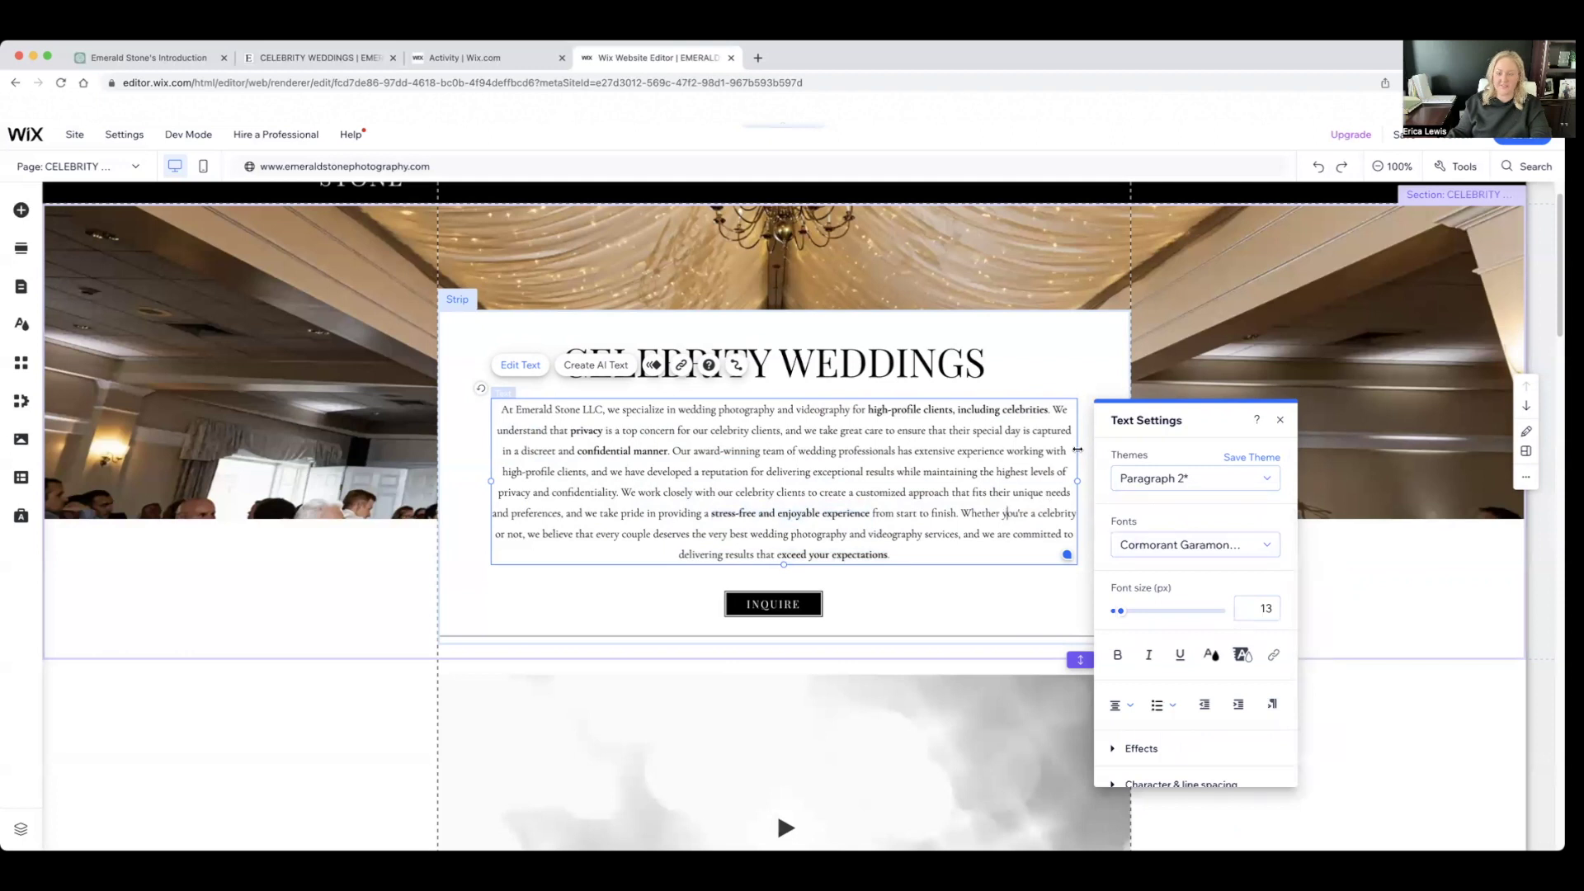
left_click(1073, 366)
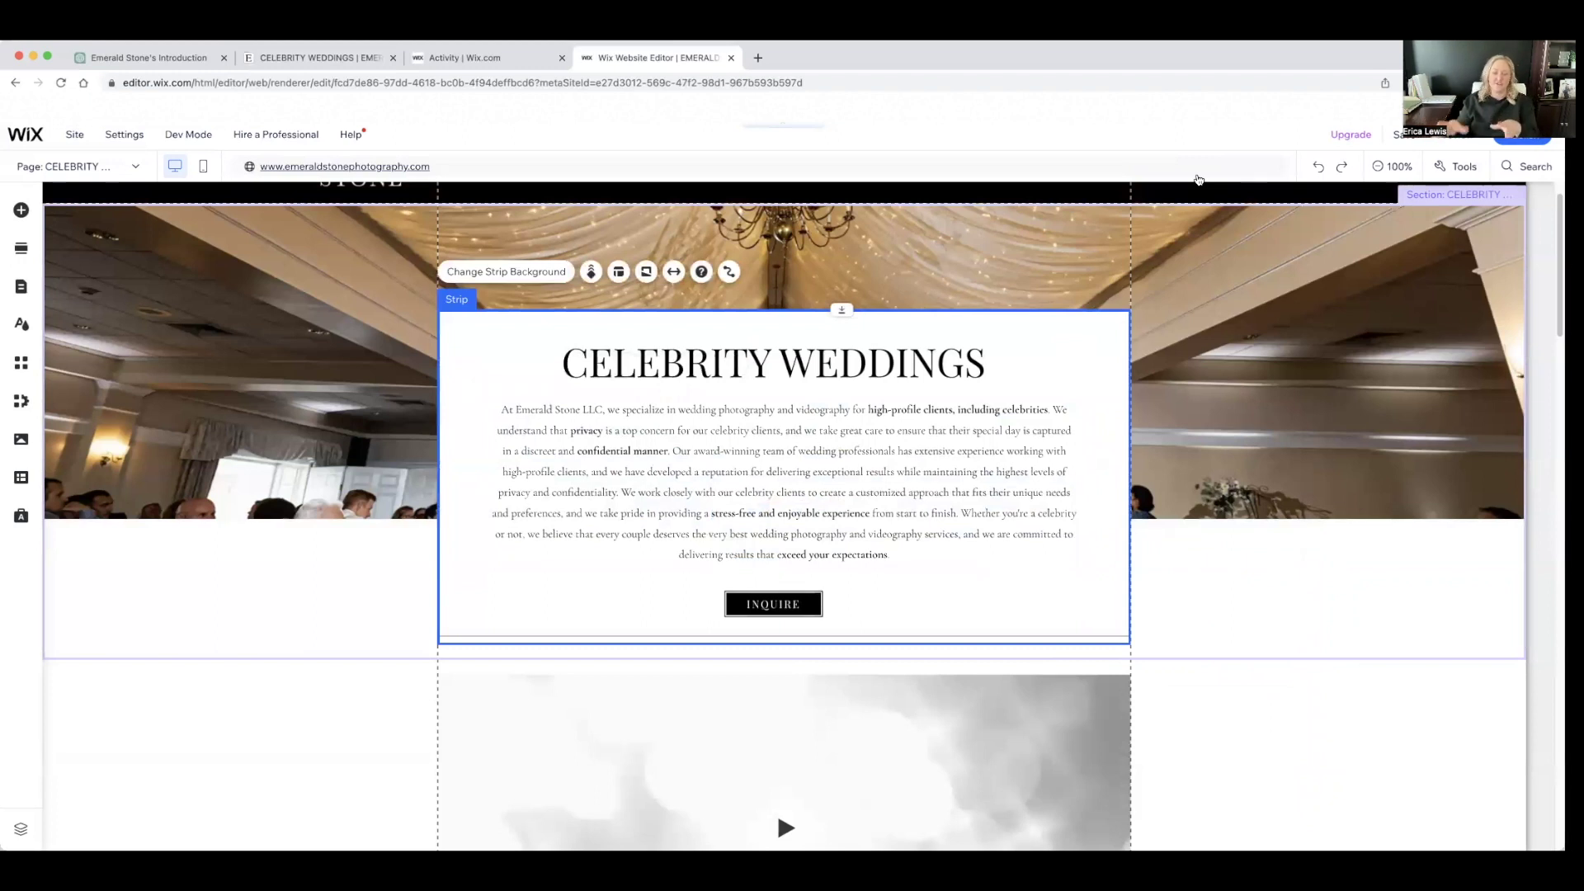
left_click(1251, 576)
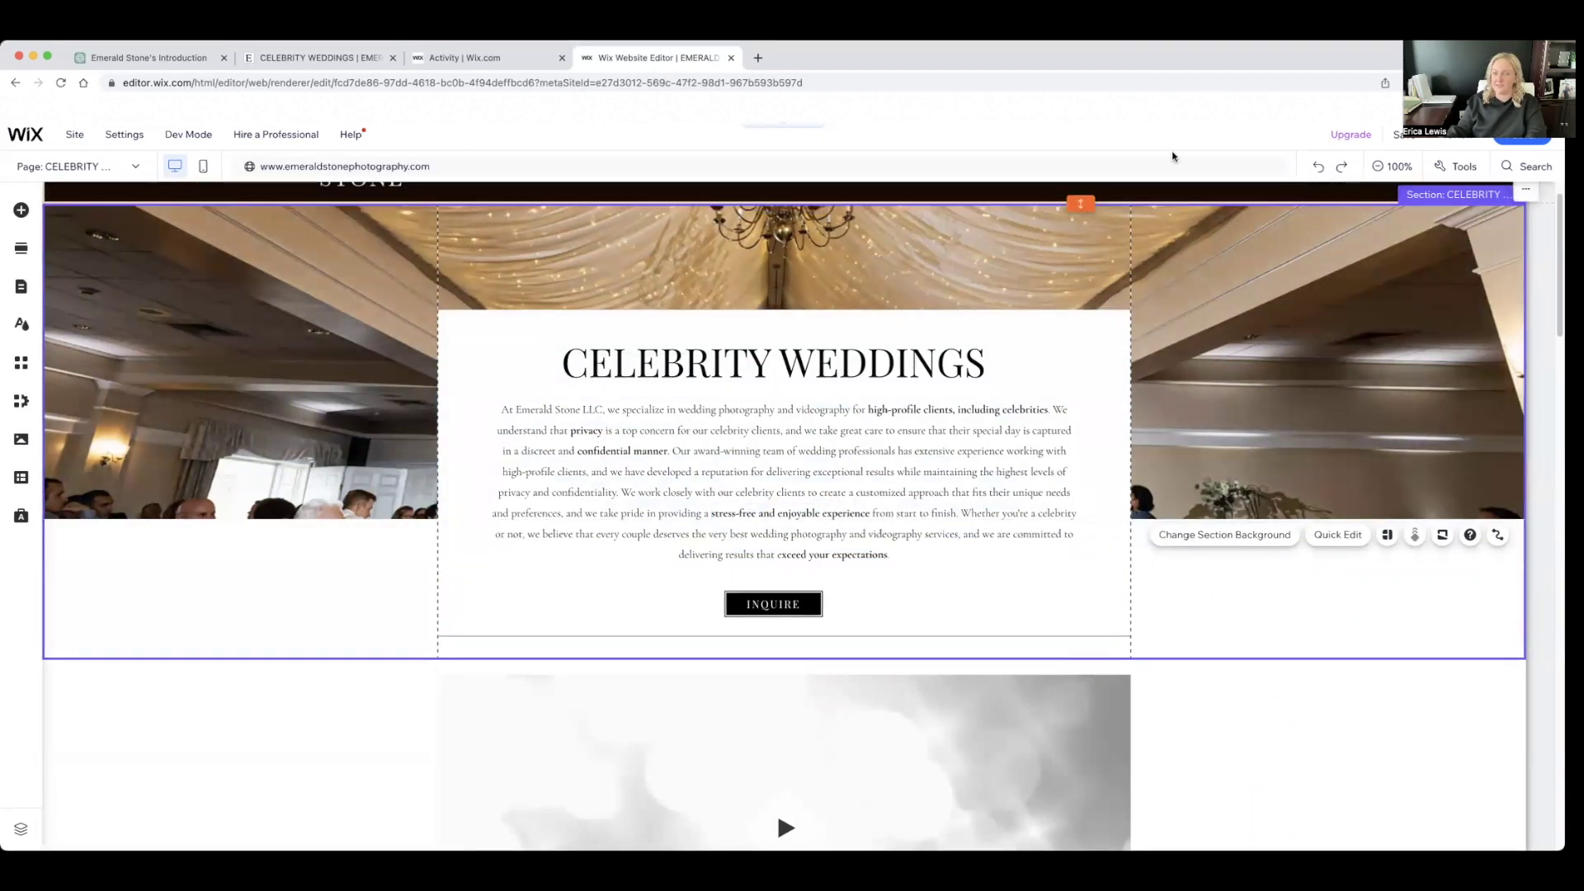
- In the mobile layout, shrink the intro paragraph text two steps to 13px
mouse_move(1522, 139)
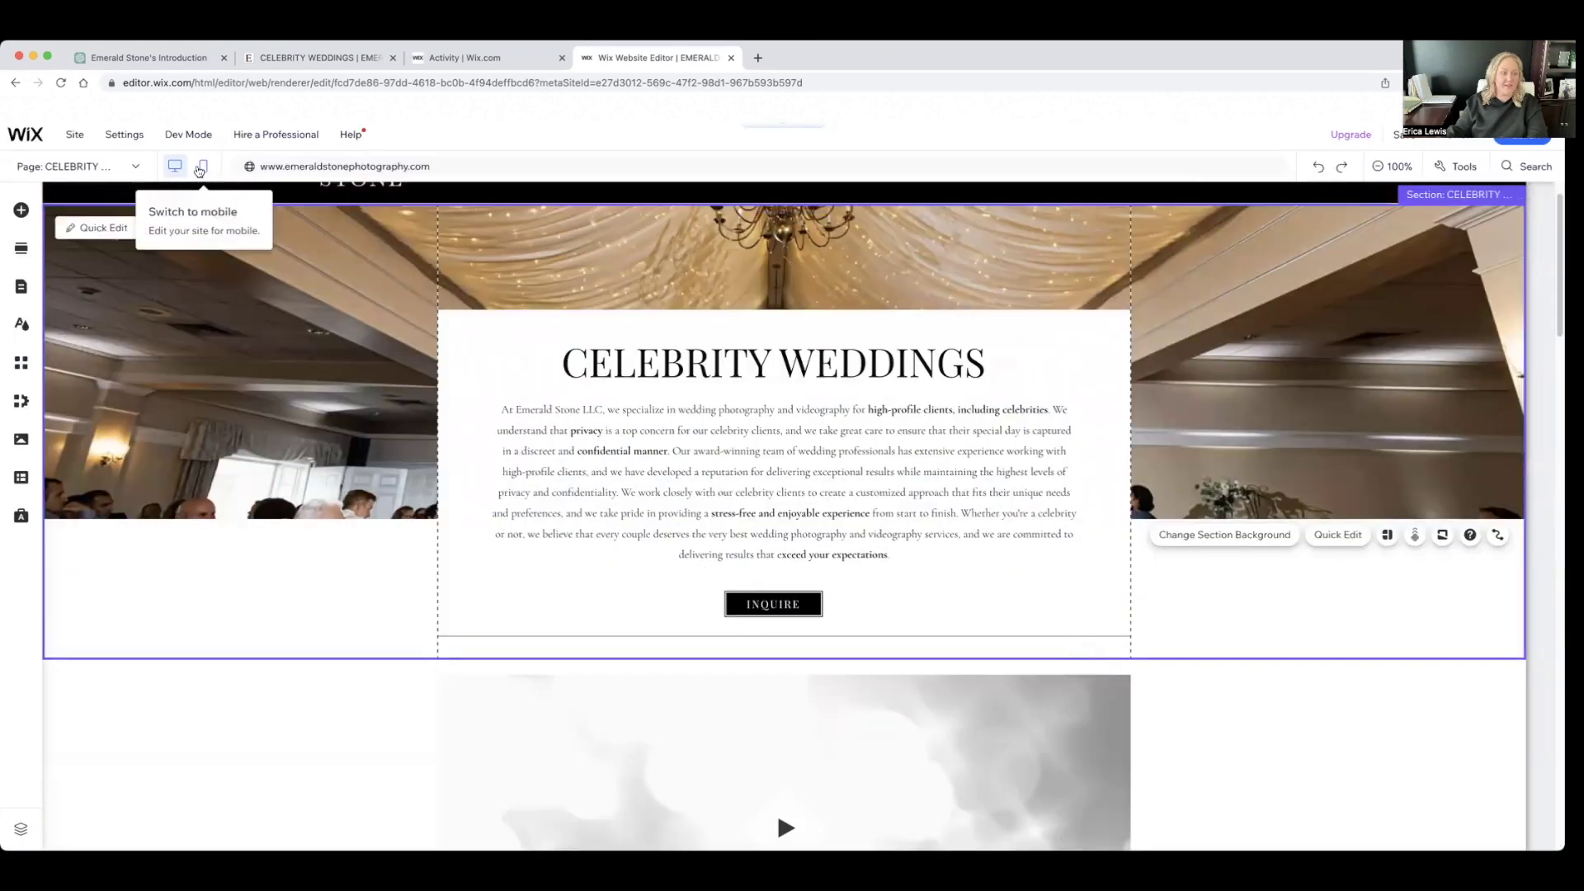
left_click(206, 168)
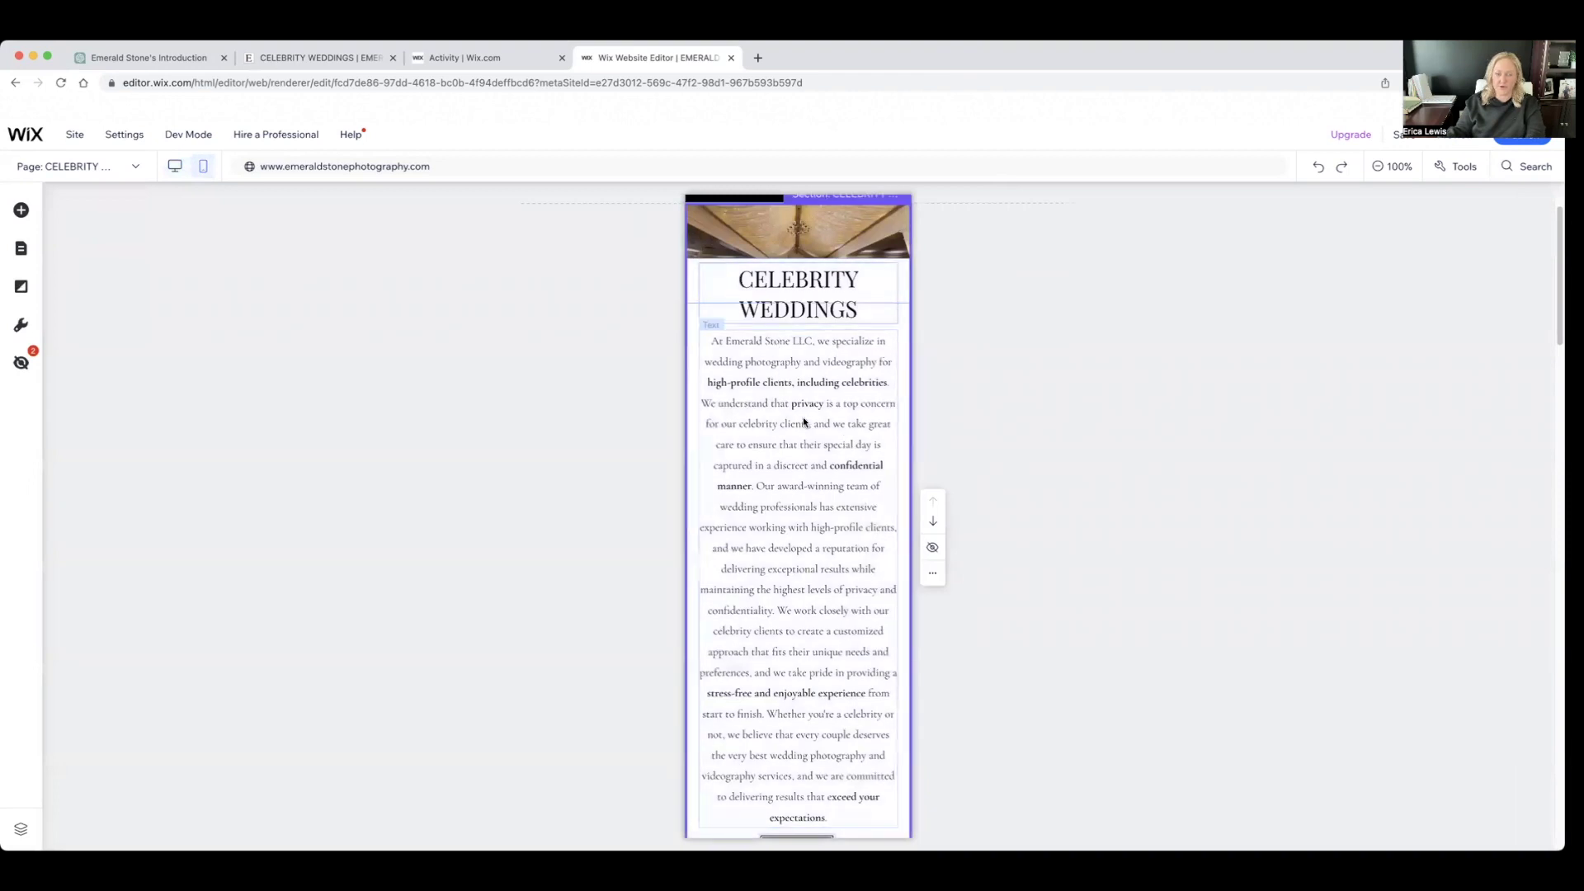
scroll(803, 417, "down", 3)
scroll(840, 408, "down", 1)
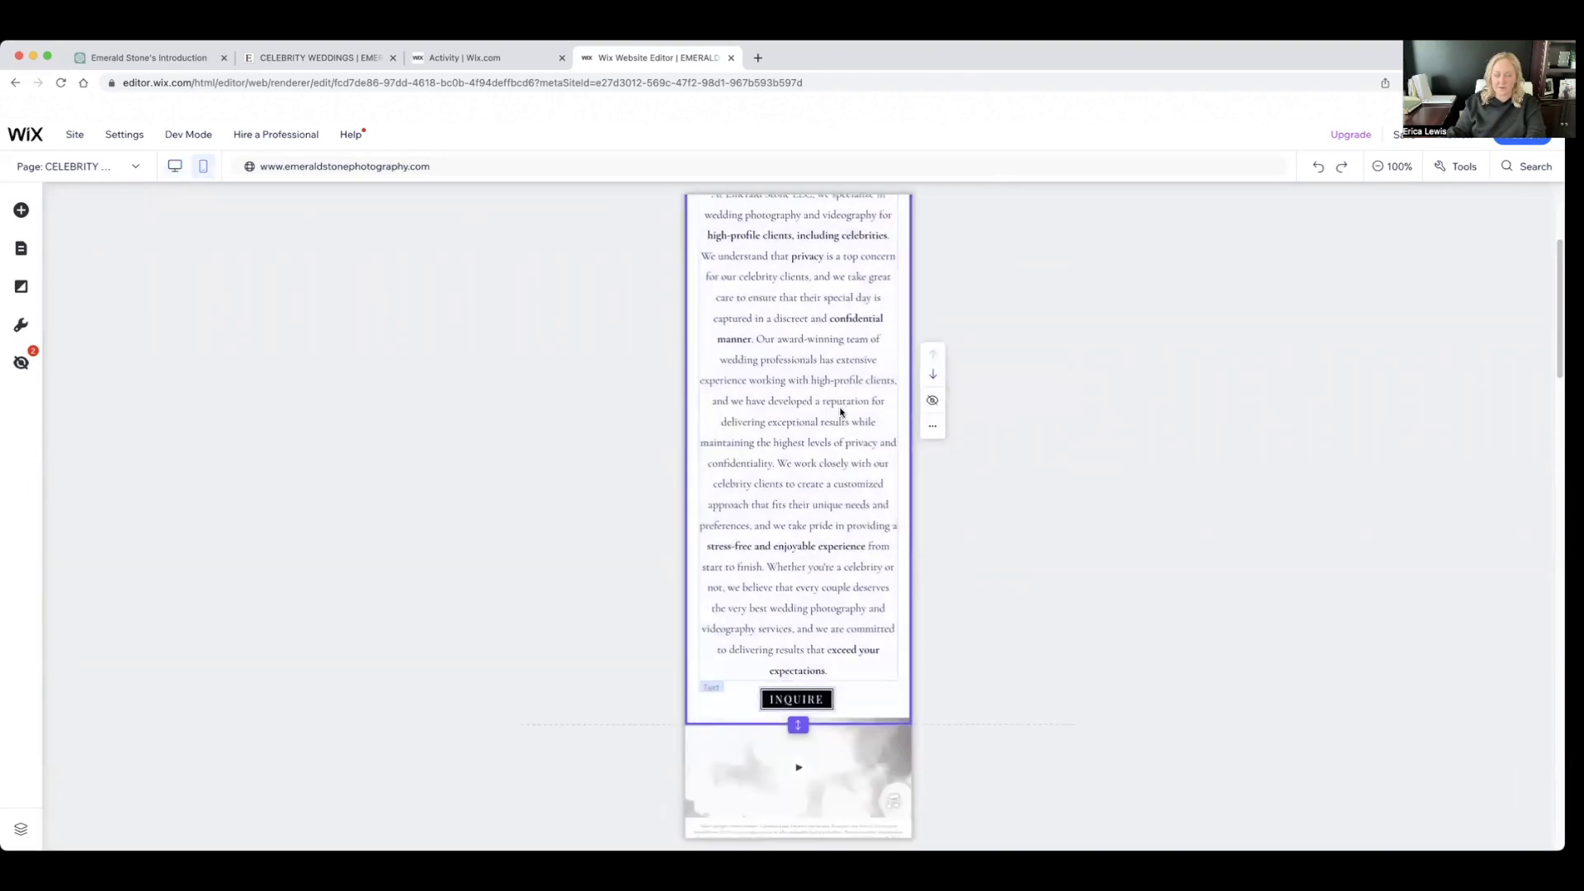
left_click(840, 408)
scroll(775, 477, "up", 4)
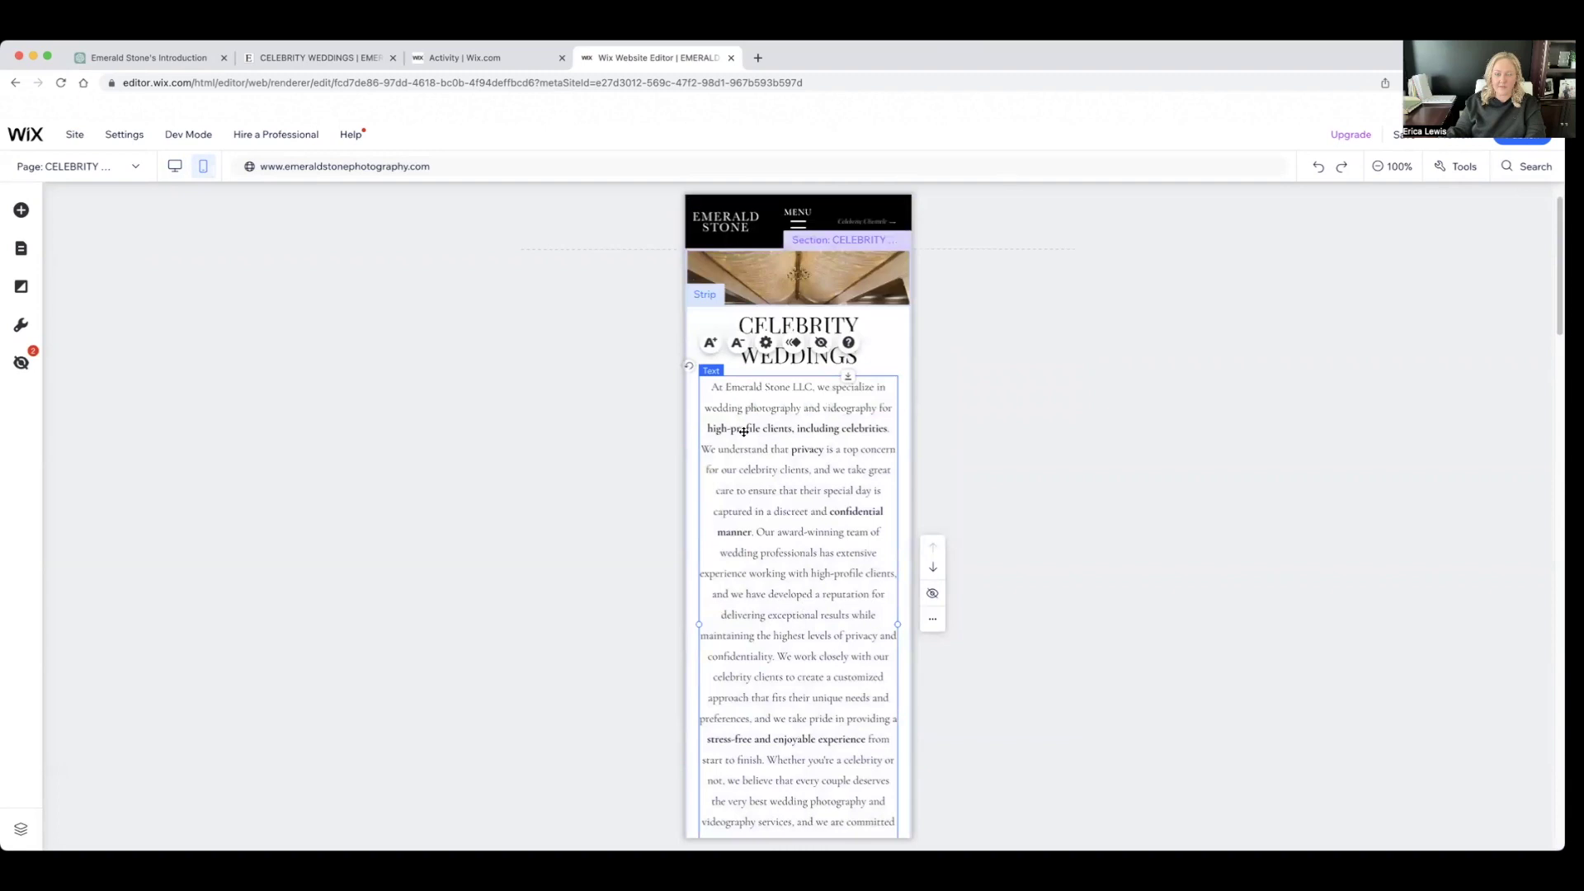
left_click(737, 345)
left_click(737, 347)
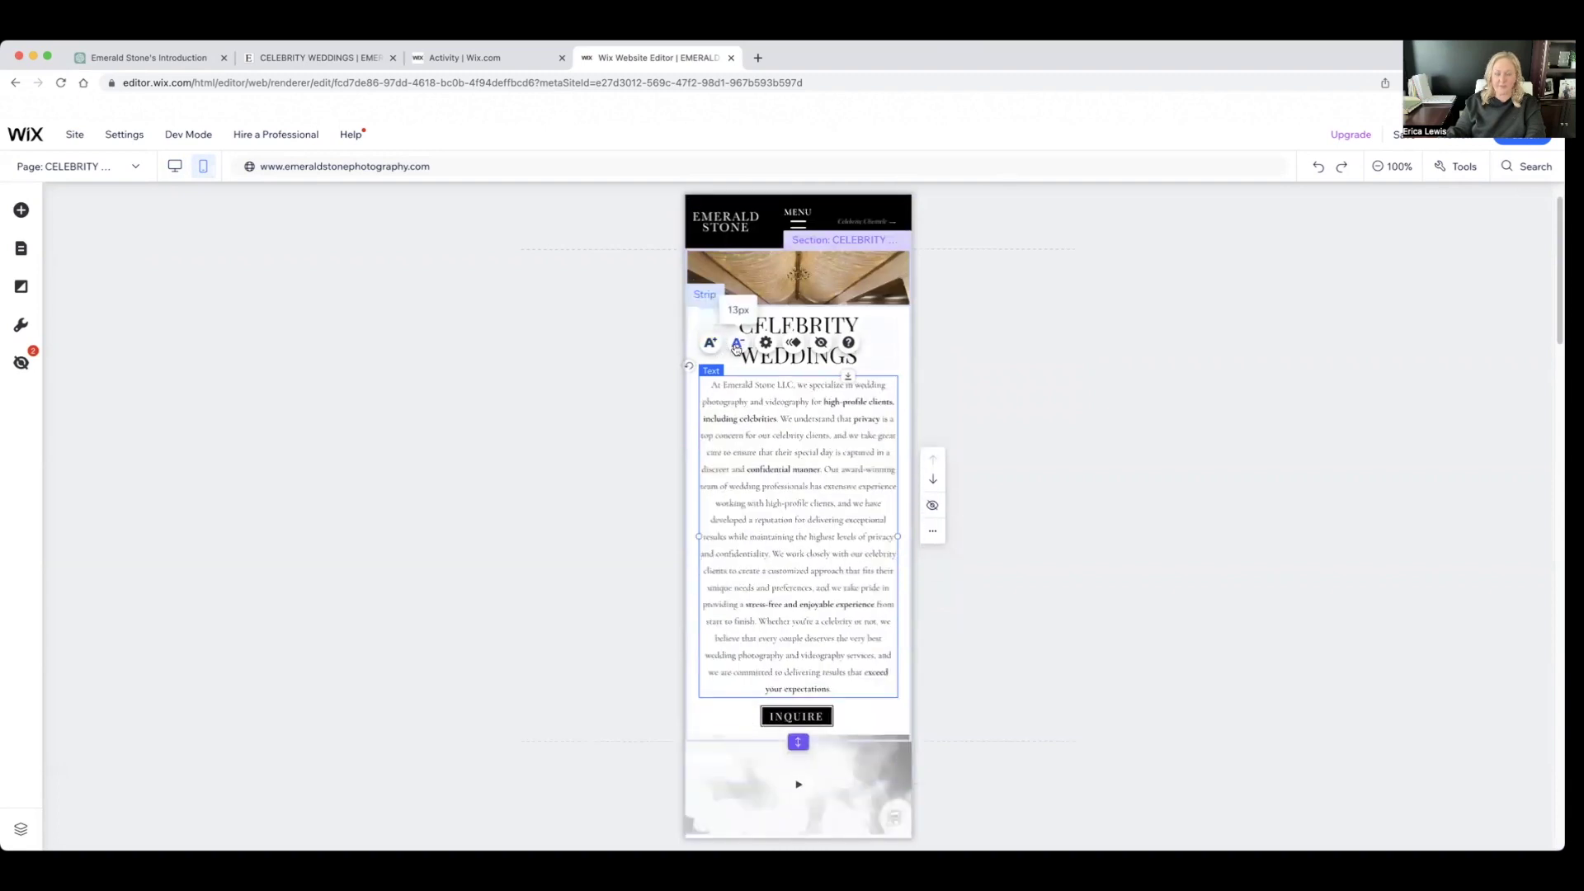
left_click(1302, 477)
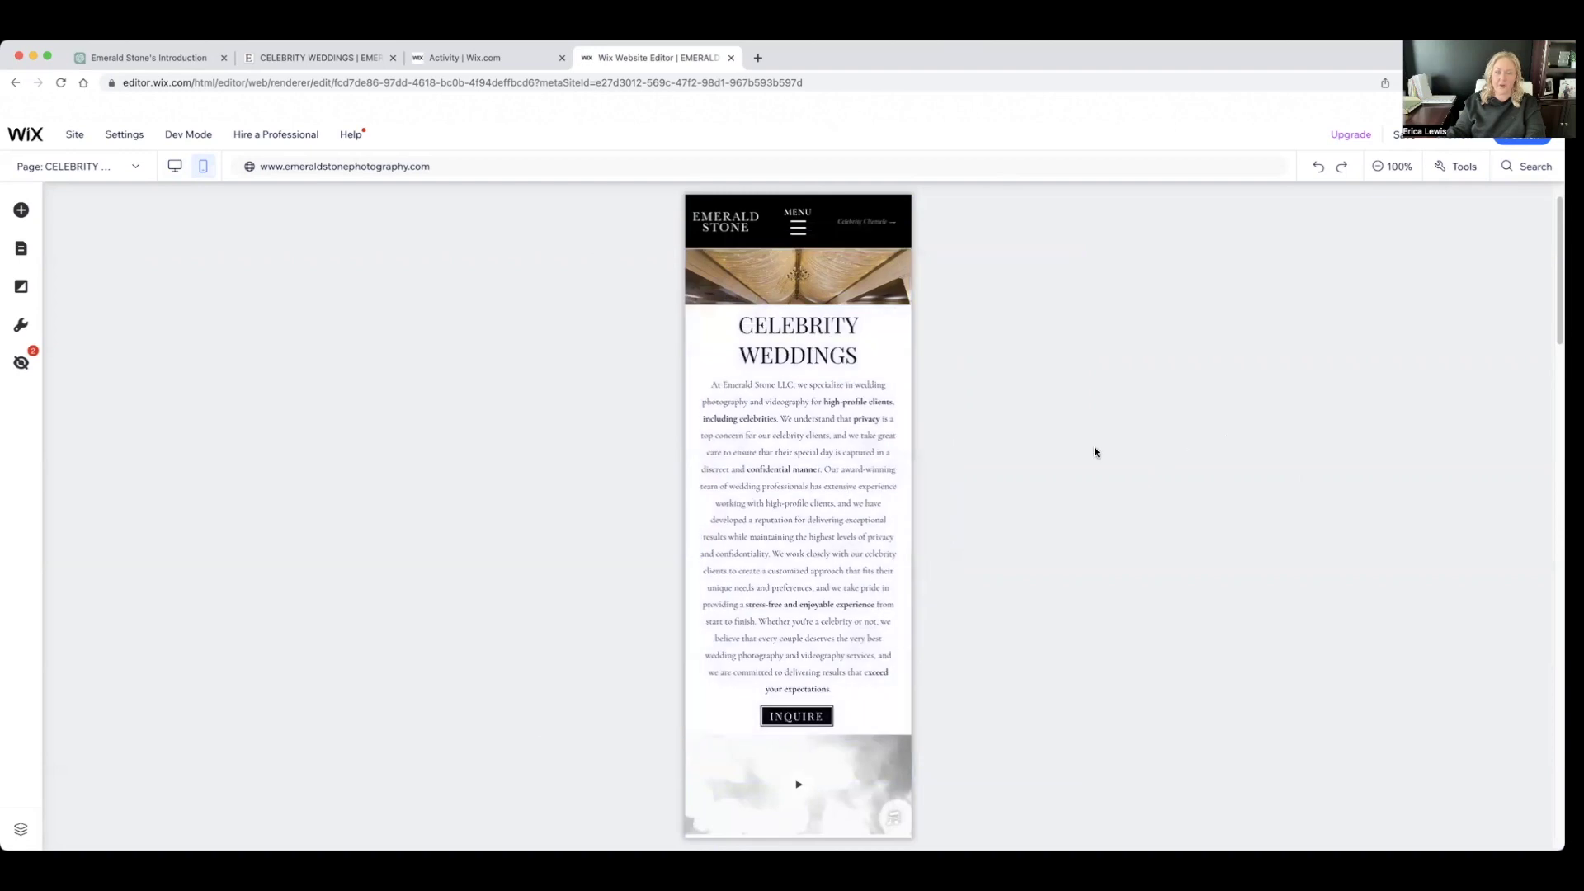
- Review the mobile page, then publish the Emerald Stone site live
scroll(1096, 455, "down", 10)
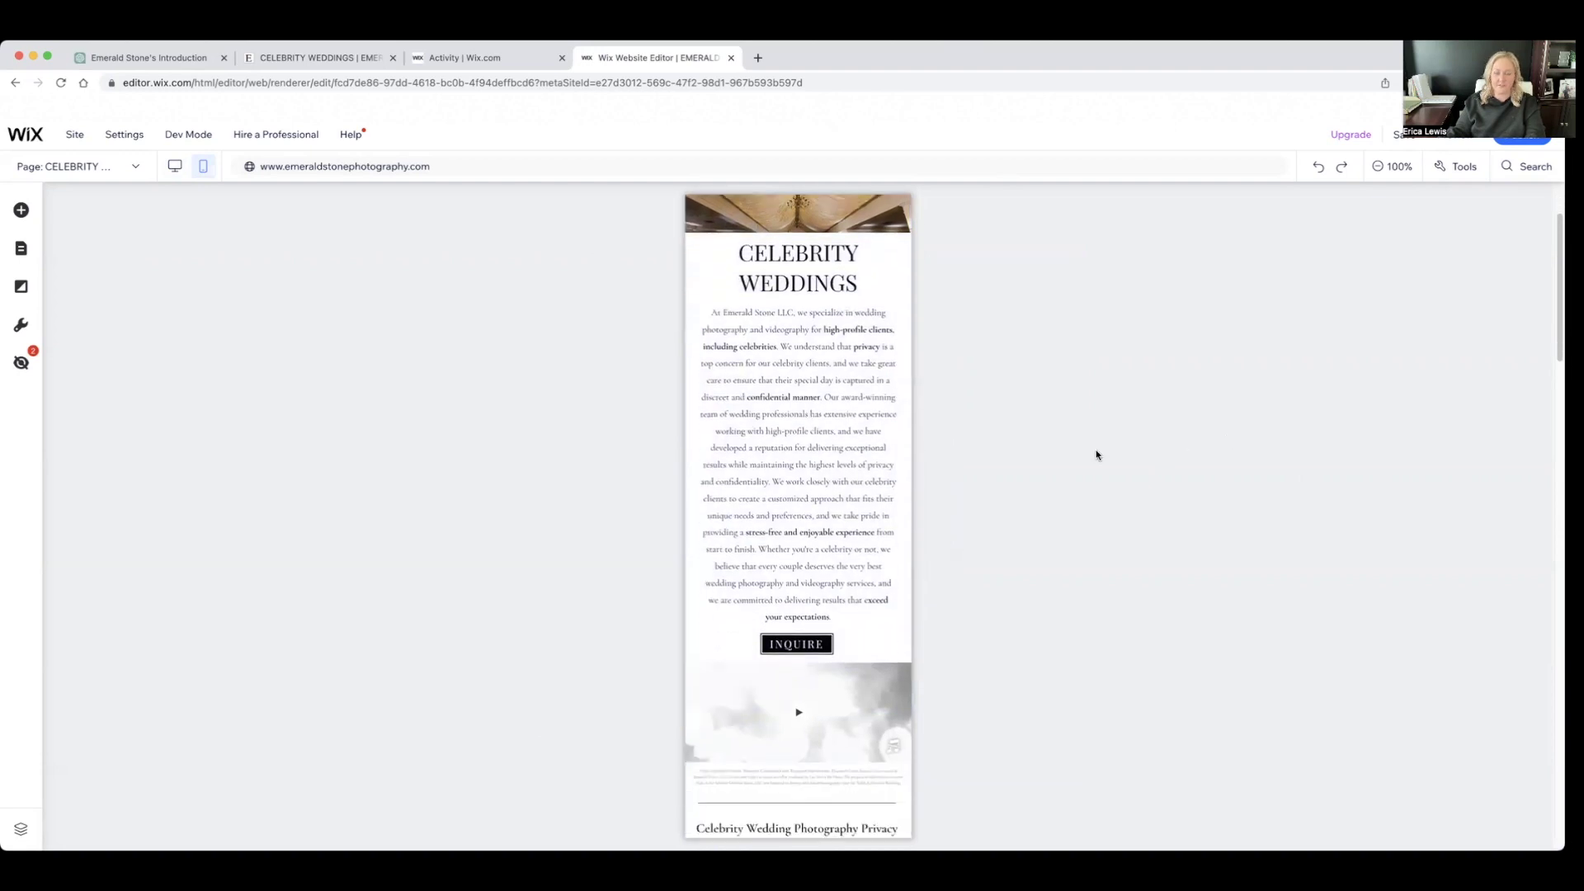
scroll(1096, 455, "down", 20)
scroll(1094, 454, "down", 3)
scroll(1093, 458, "up", 15)
scroll(1122, 434, "up", 8)
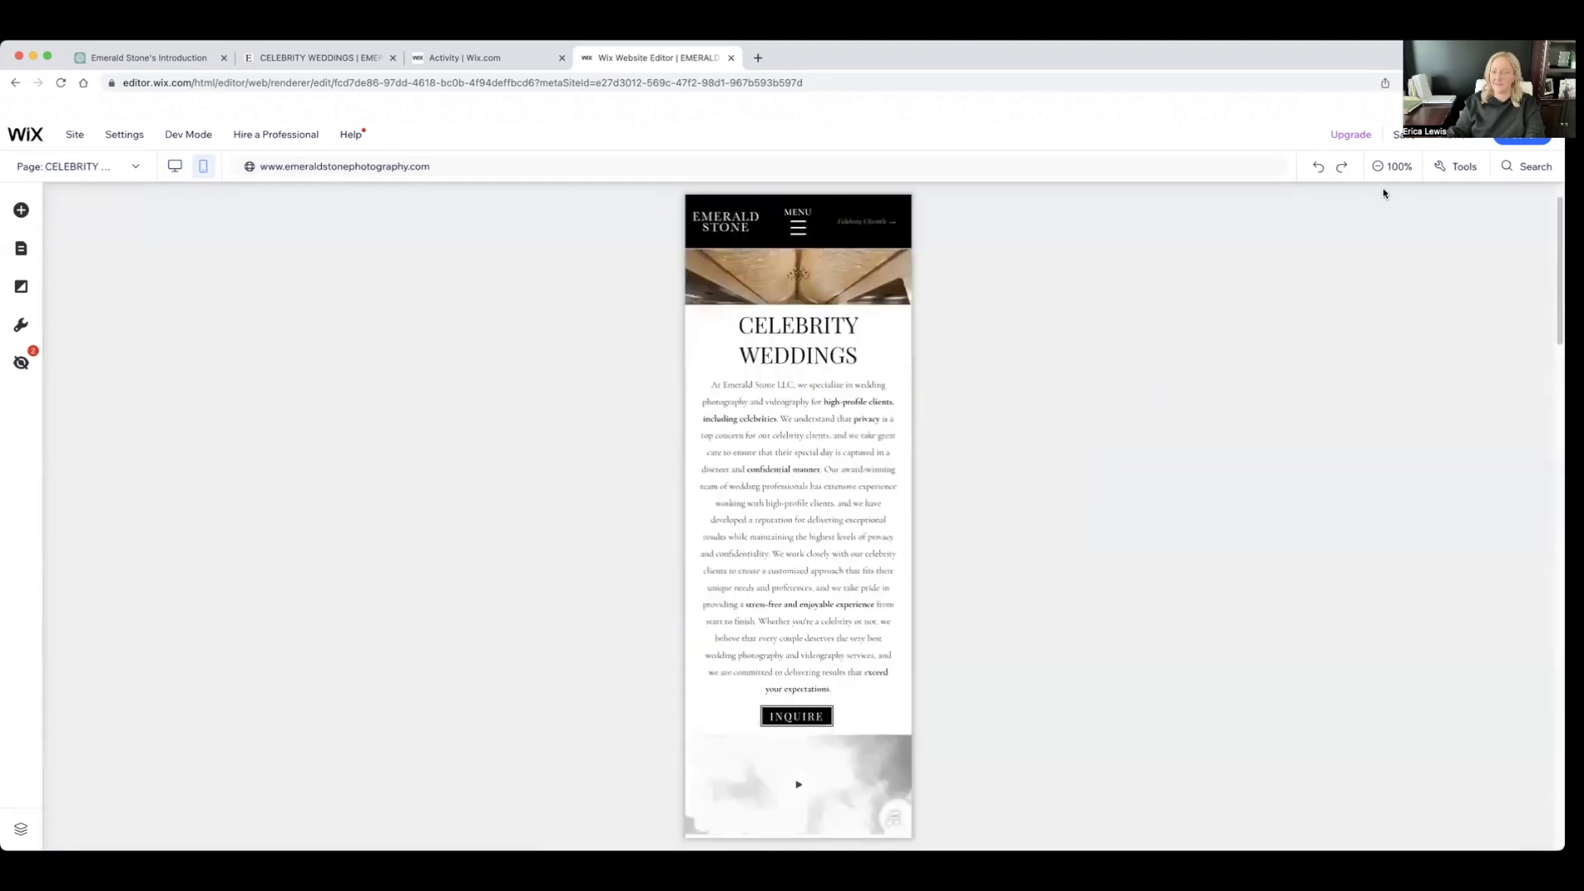
mouse_move(1522, 136)
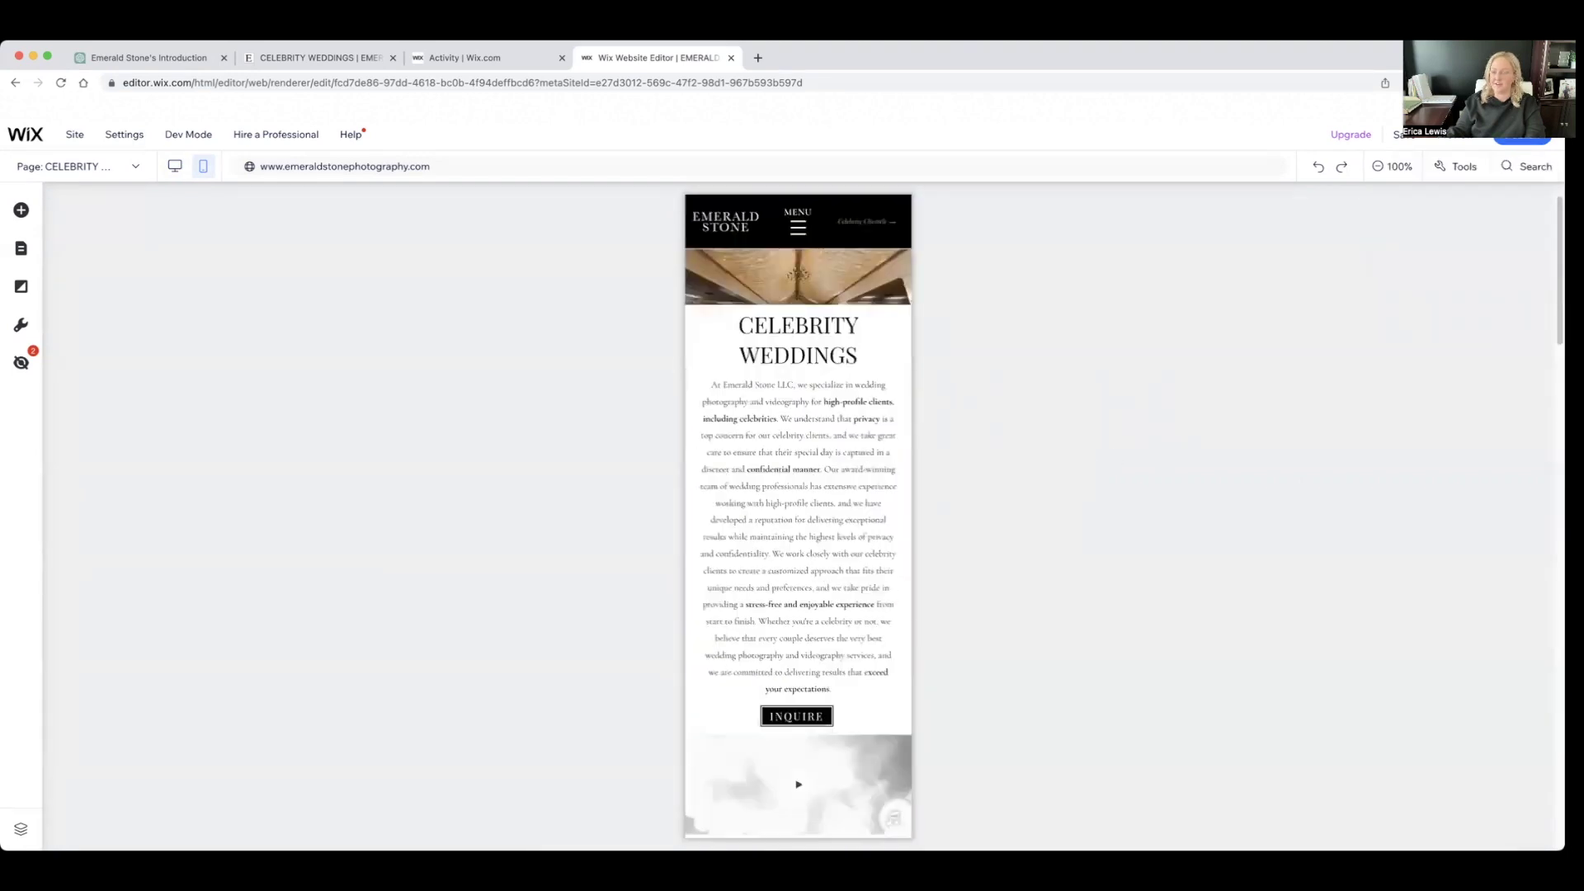
left_click(1524, 140)
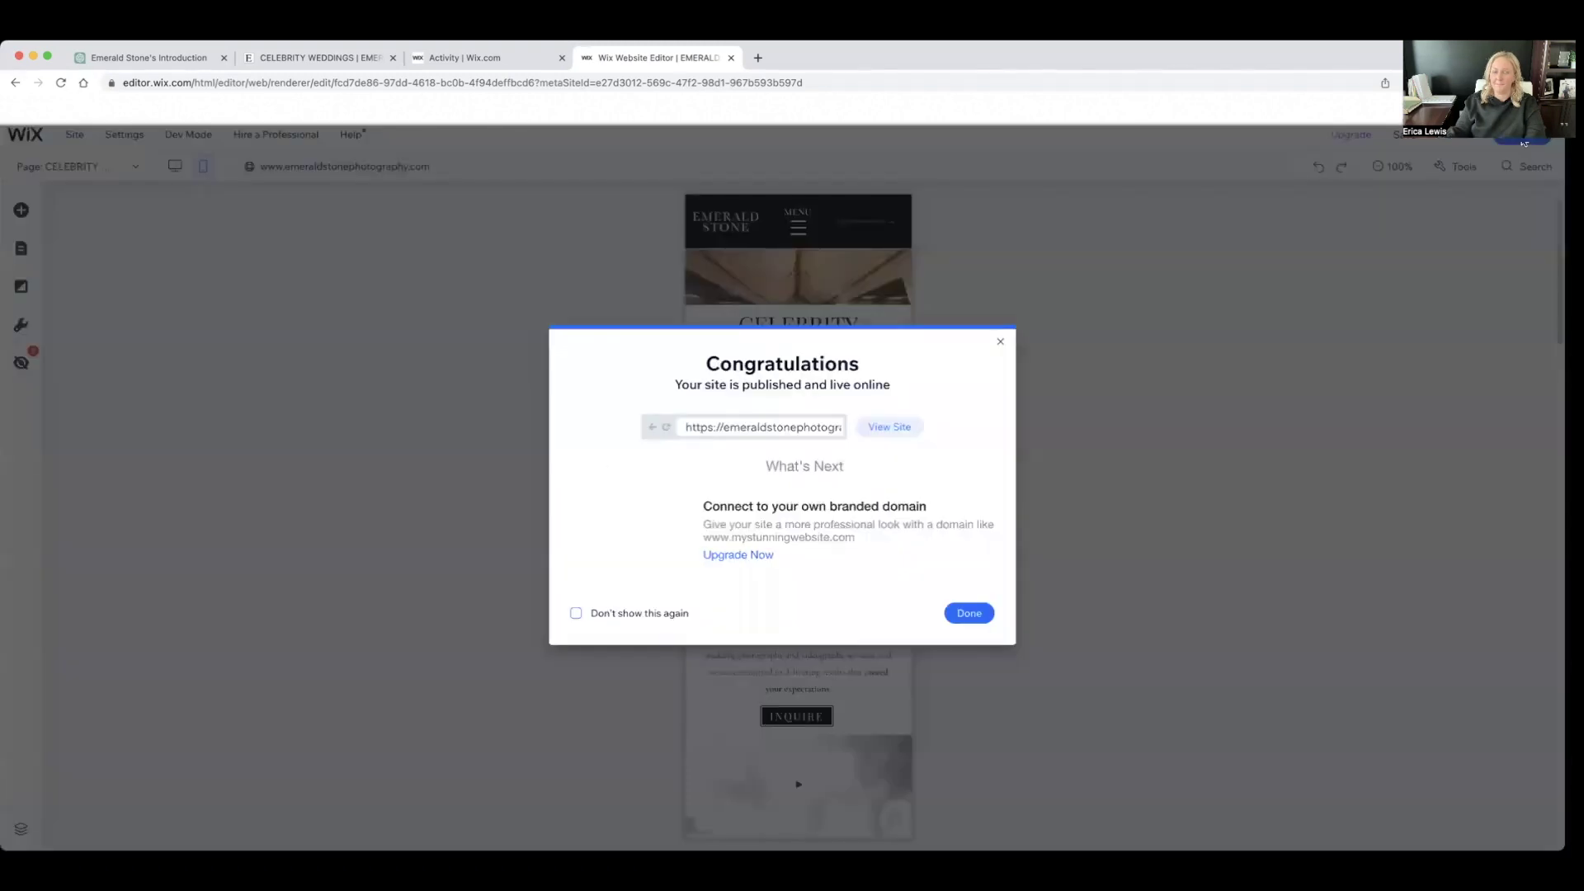
left_click(979, 616)
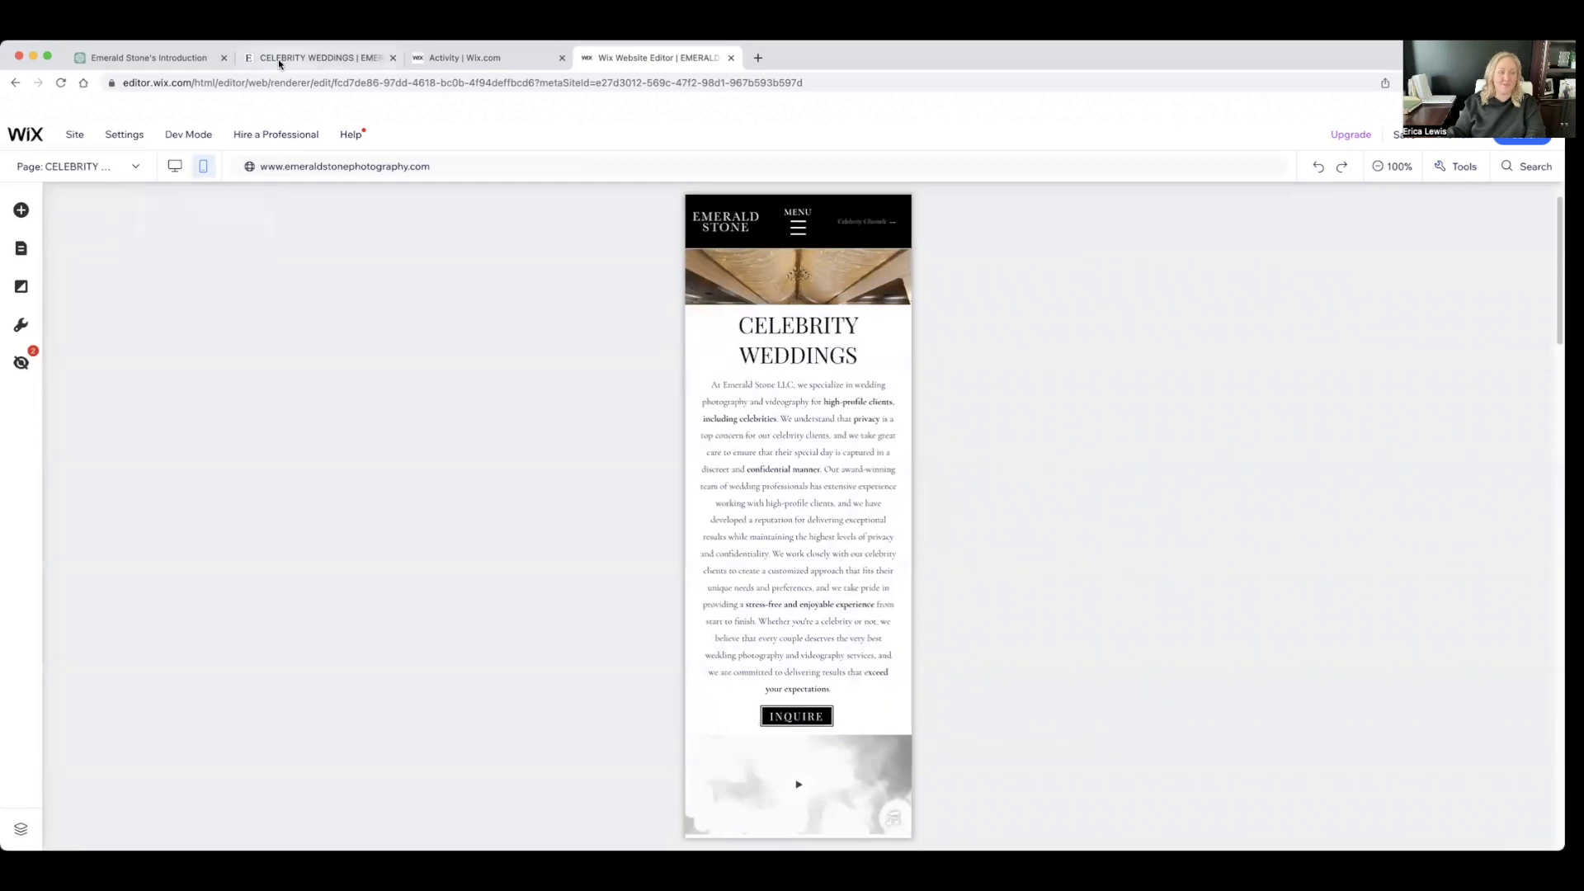
- On the live site, go to Celebrity Clientele and check the bolded intro paragraph
left_click(345, 166)
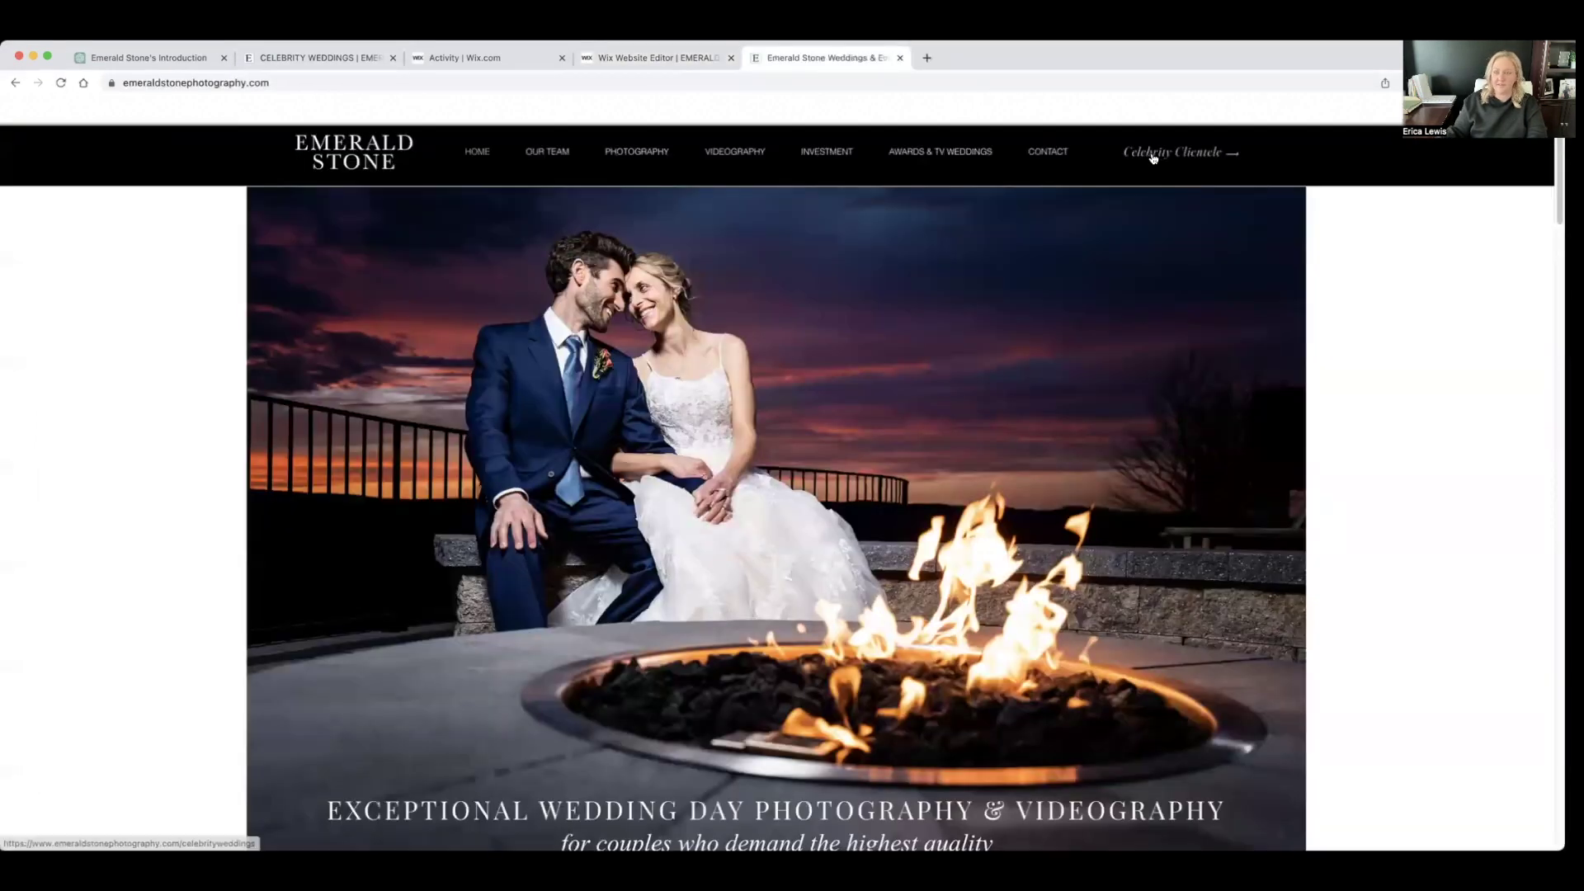
left_click(1152, 158)
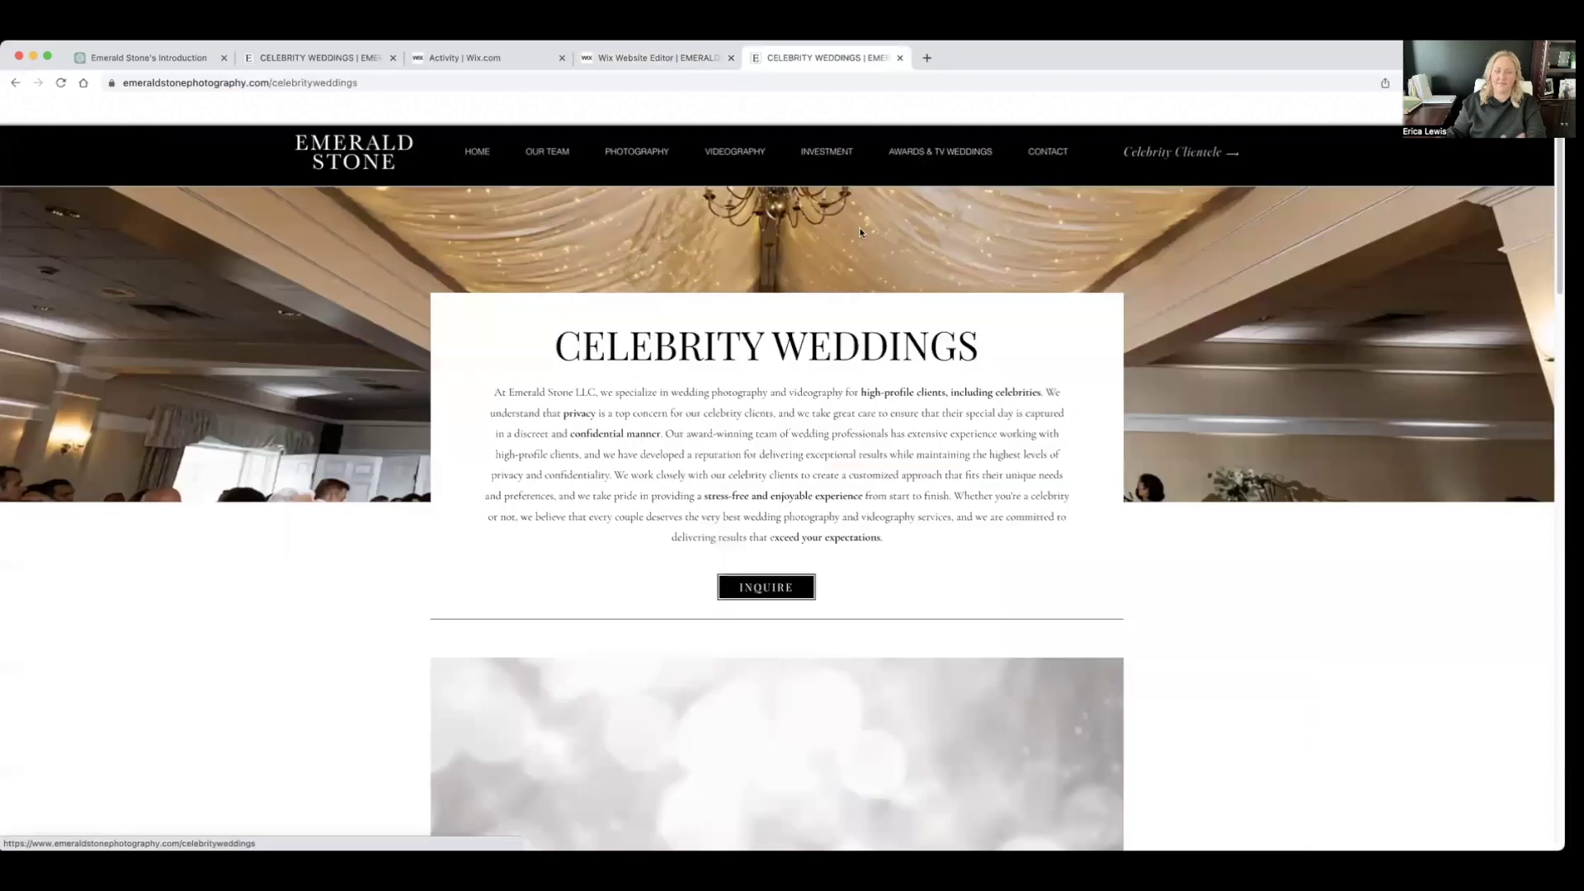
scroll(860, 232, "down", 2)
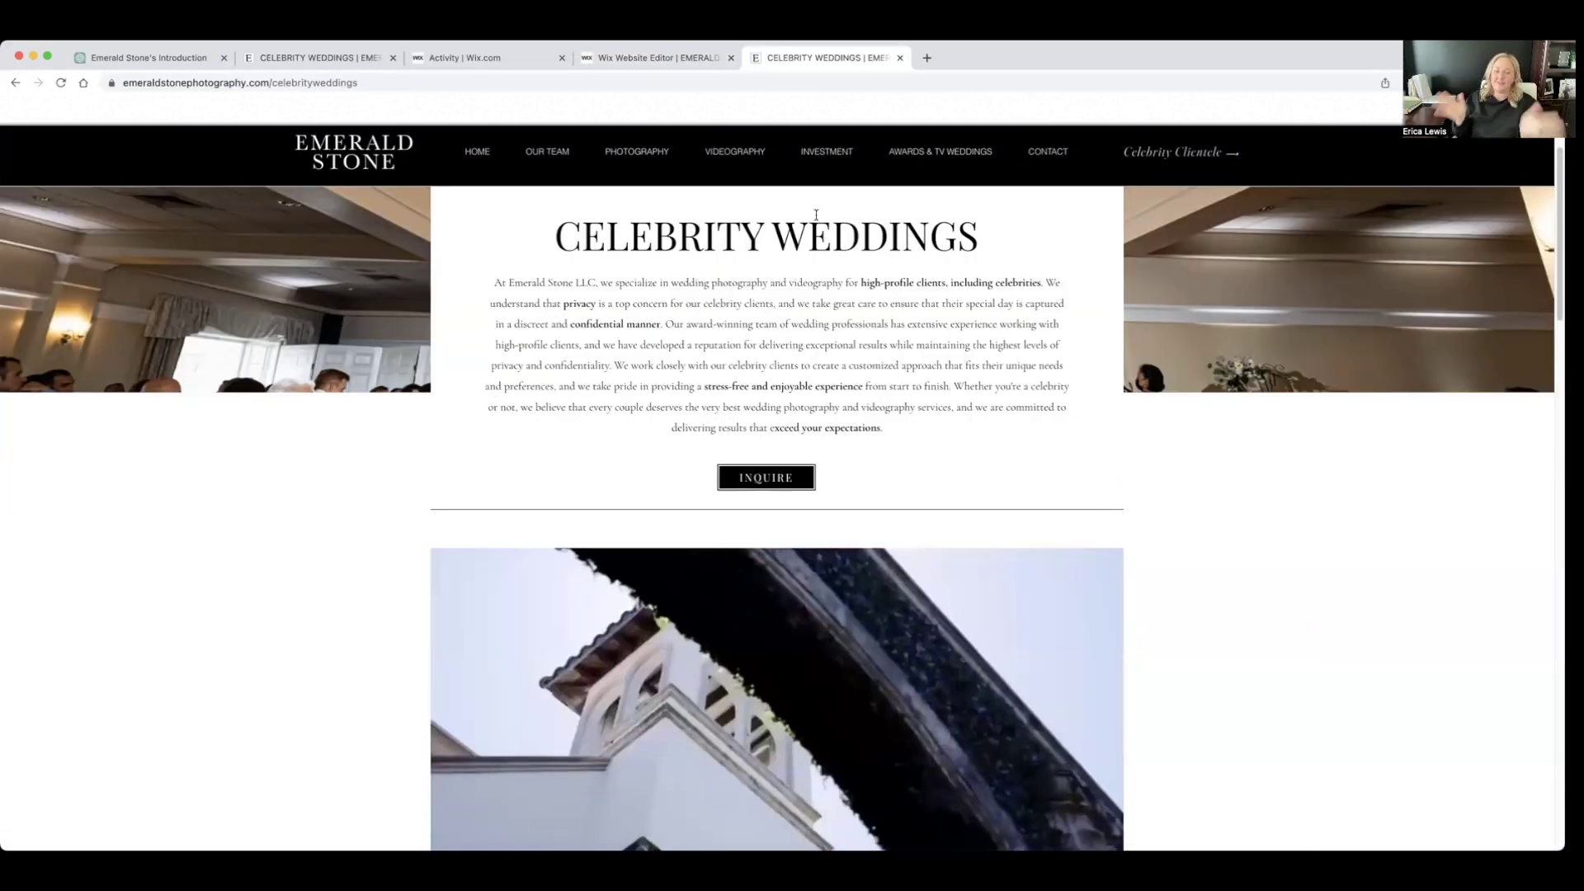